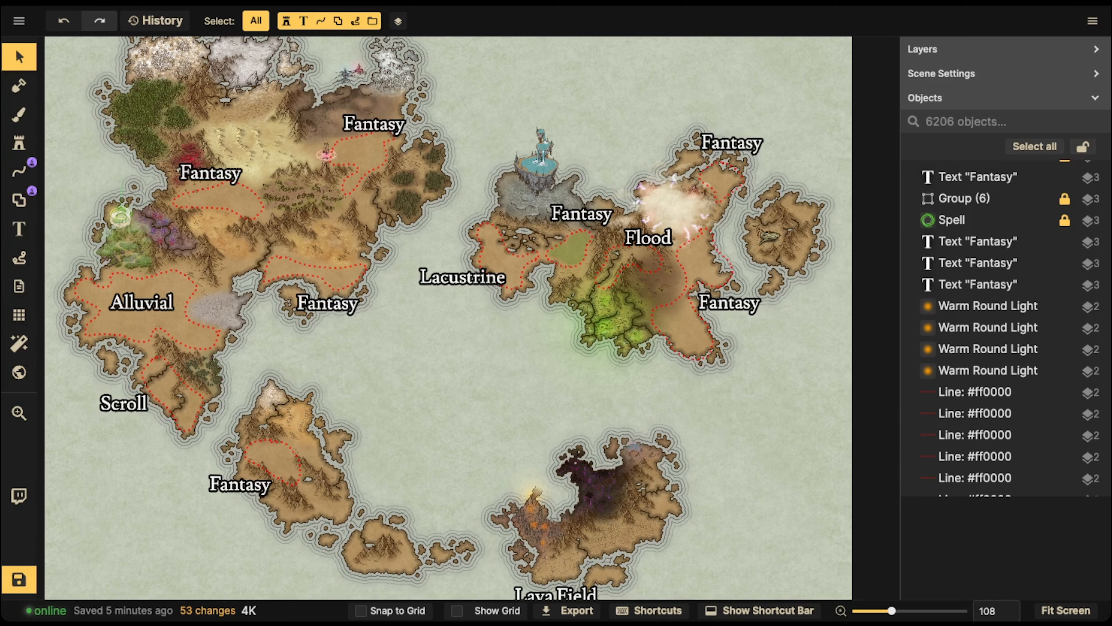
Delete the "Lacustrine" label and the red dotted outline around that western peninsula
{"action": "scroll", "coordinate": [473, 271], "scroll_direction": "up", "scroll_amount": 1}
{"action": "left_click", "coordinate": [451, 279]}
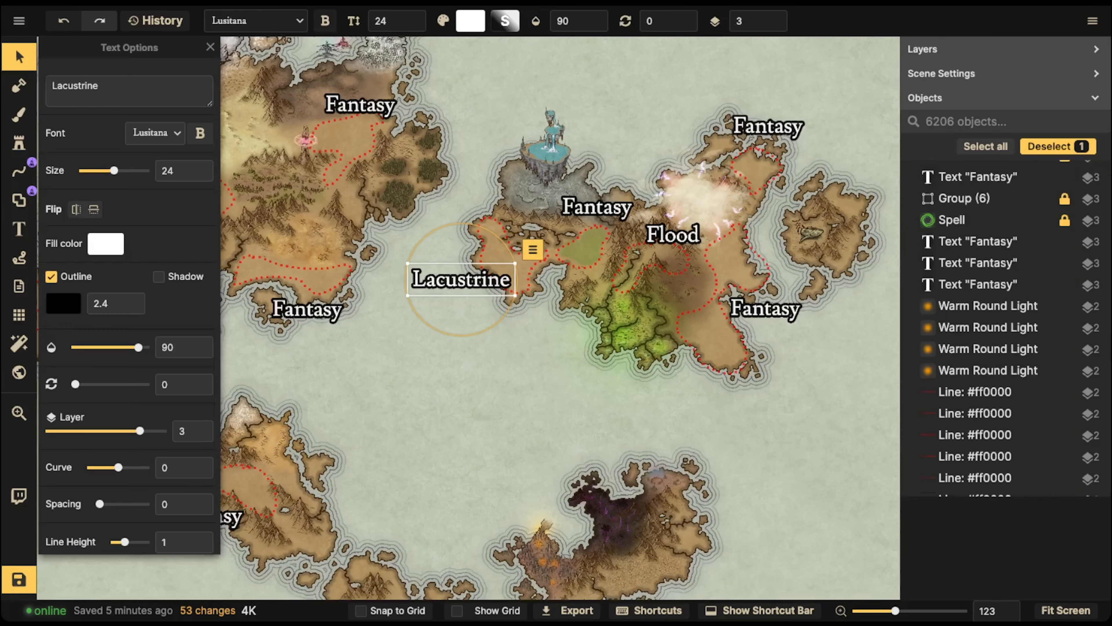
{"action": "scroll", "coordinate": [444, 279], "scroll_direction": "up", "scroll_amount": 3}
{"action": "scroll", "coordinate": [578, 244], "scroll_direction": "up", "scroll_amount": 5}
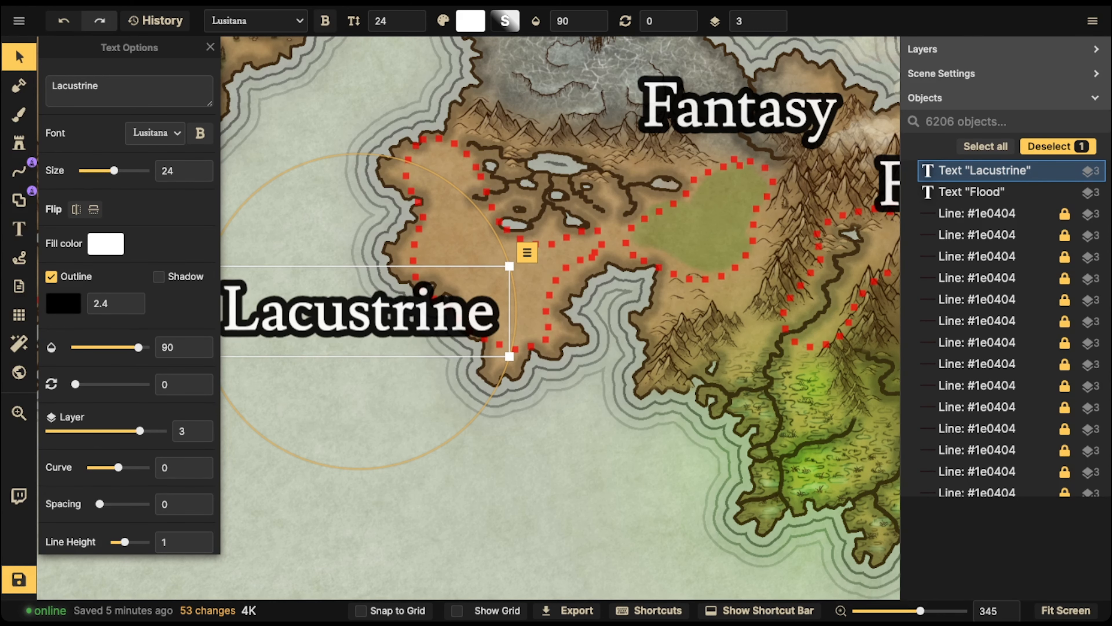
{"action": "scroll", "coordinate": [421, 224], "scroll_direction": "down", "scroll_amount": 1}
{"action": "left_click_drag", "start_coordinate": [419, 225], "coordinate": [517, 239]}
{"action": "scroll", "coordinate": [515, 241], "scroll_direction": "up", "scroll_amount": 2}
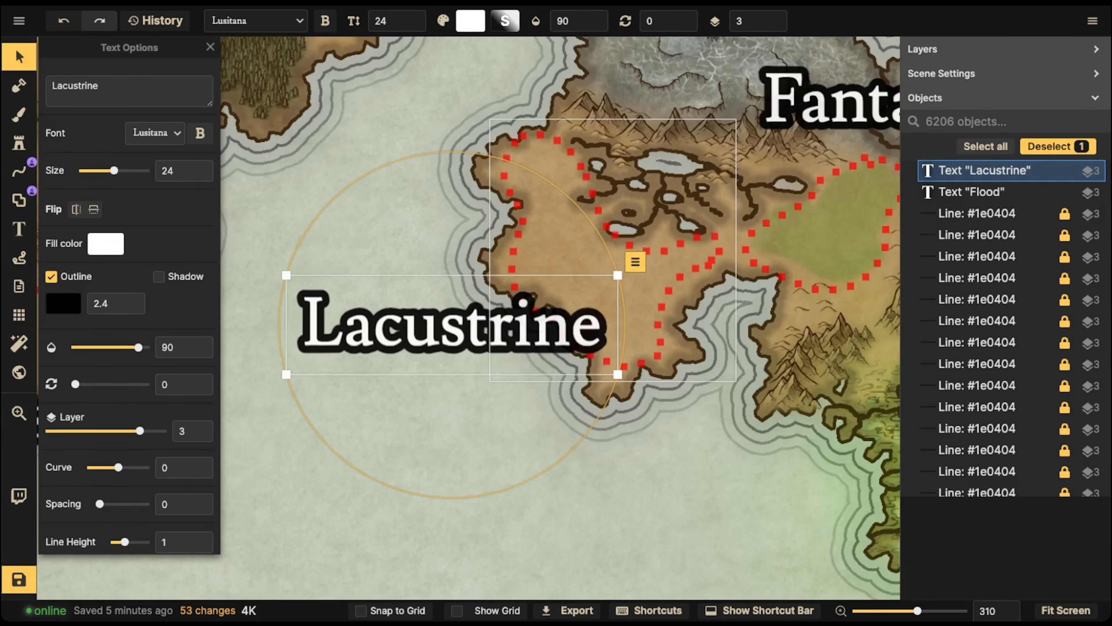
{"action": "scroll", "coordinate": [507, 240], "scroll_direction": "up", "scroll_amount": 2}
{"action": "left_click_drag", "start_coordinate": [591, 214], "coordinate": [483, 241]}
{"action": "scroll", "coordinate": [443, 271], "scroll_direction": "down", "scroll_amount": 1}
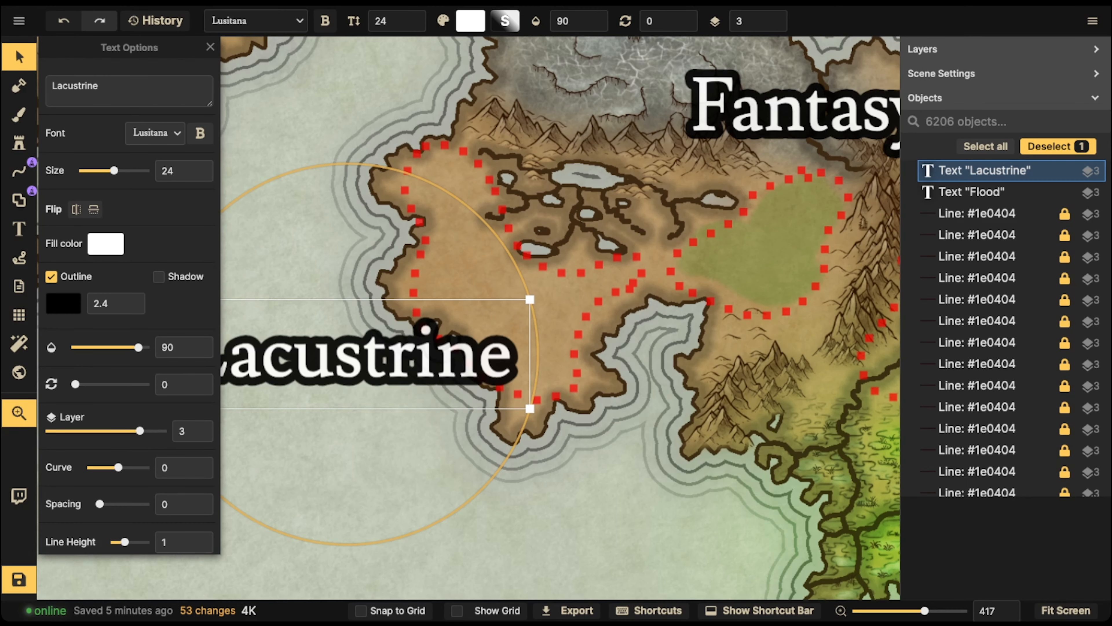
{"action": "scroll", "coordinate": [558, 222], "scroll_direction": "up", "scroll_amount": 3}
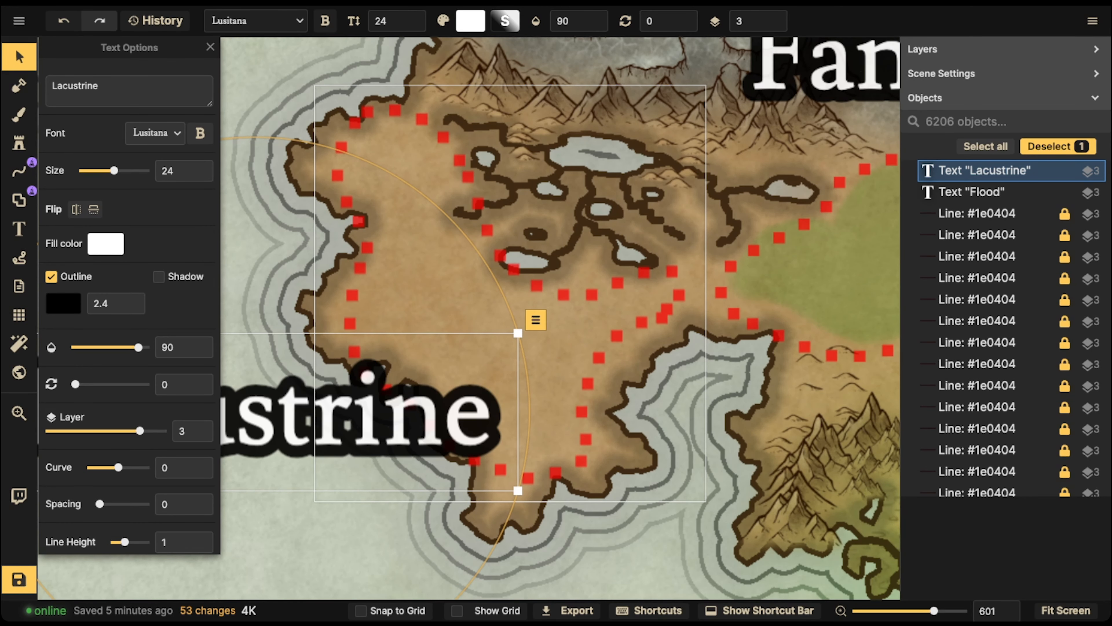
{"action": "scroll", "coordinate": [484, 216], "scroll_direction": "down", "scroll_amount": 3}
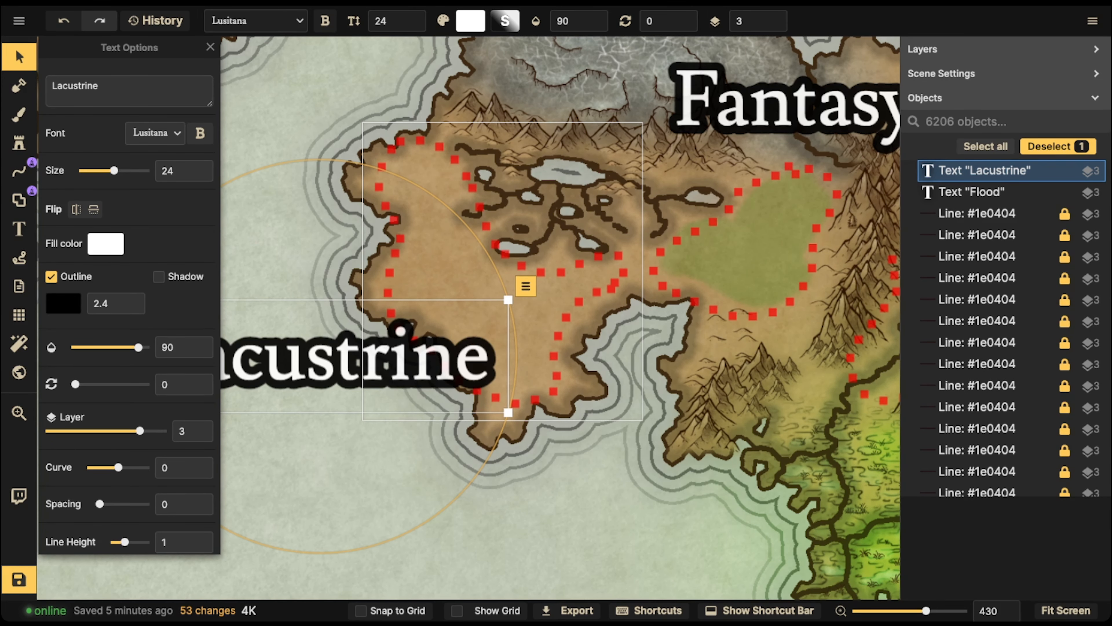
{"action": "scroll", "coordinate": [390, 158], "scroll_direction": "down", "scroll_amount": 2}
{"action": "left_click_drag", "start_coordinate": [390, 159], "coordinate": [480, 173]}
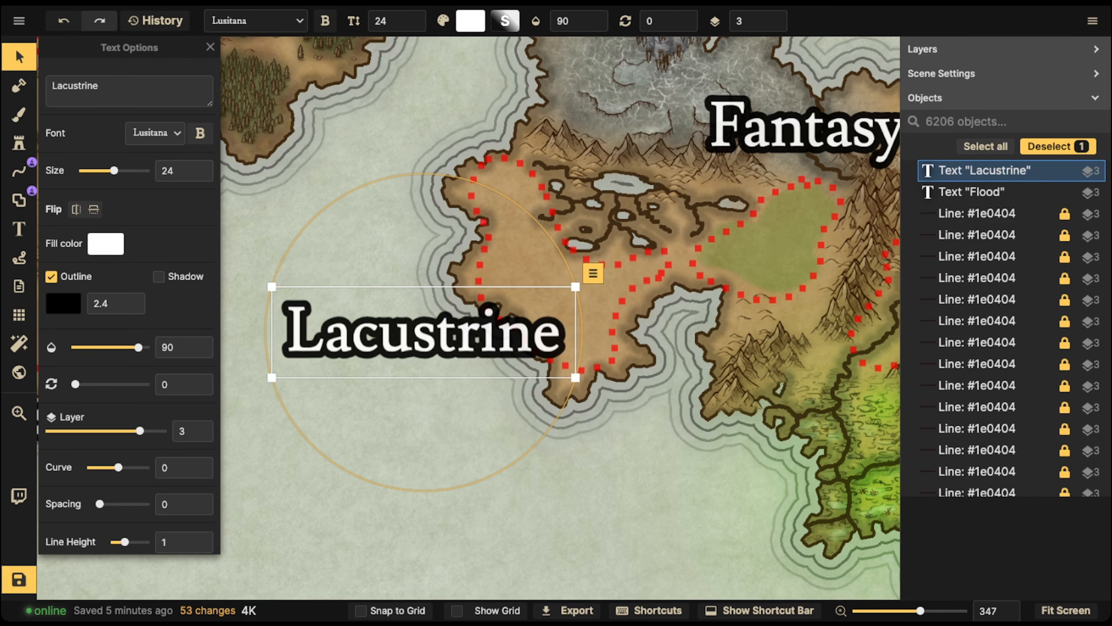
{"action": "key", "text": "Delete"}
{"action": "left_click", "coordinate": [527, 322]}
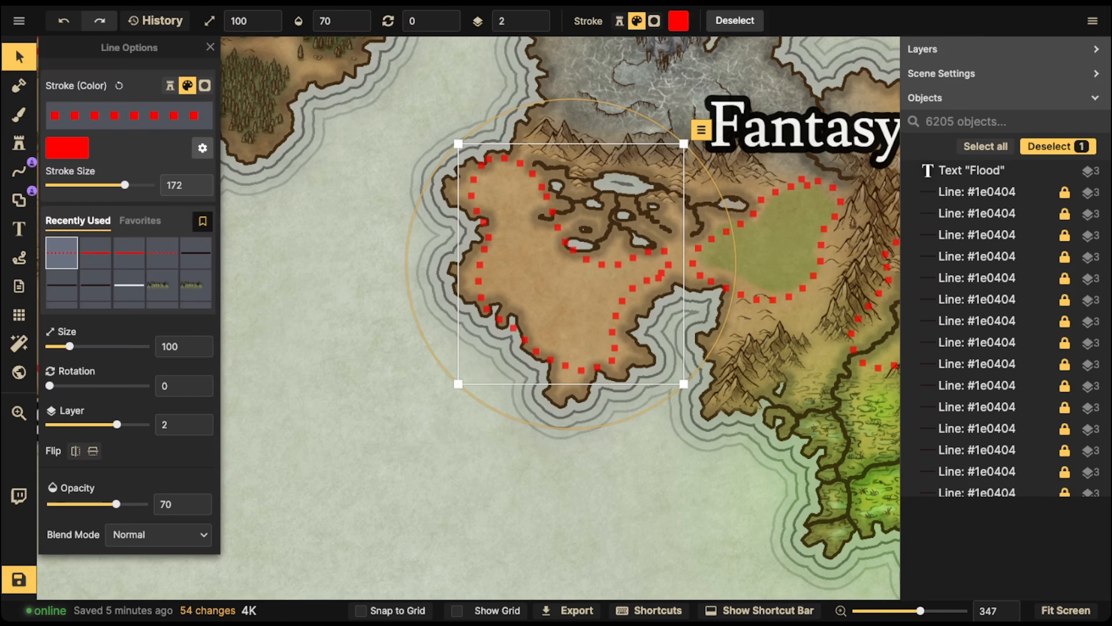
{"action": "key", "text": "Delete"}
Start the Brush tool and browse the Parchment World textures for its fill, with the "lava" search cleared
{"action": "left_click", "coordinate": [19, 114]}
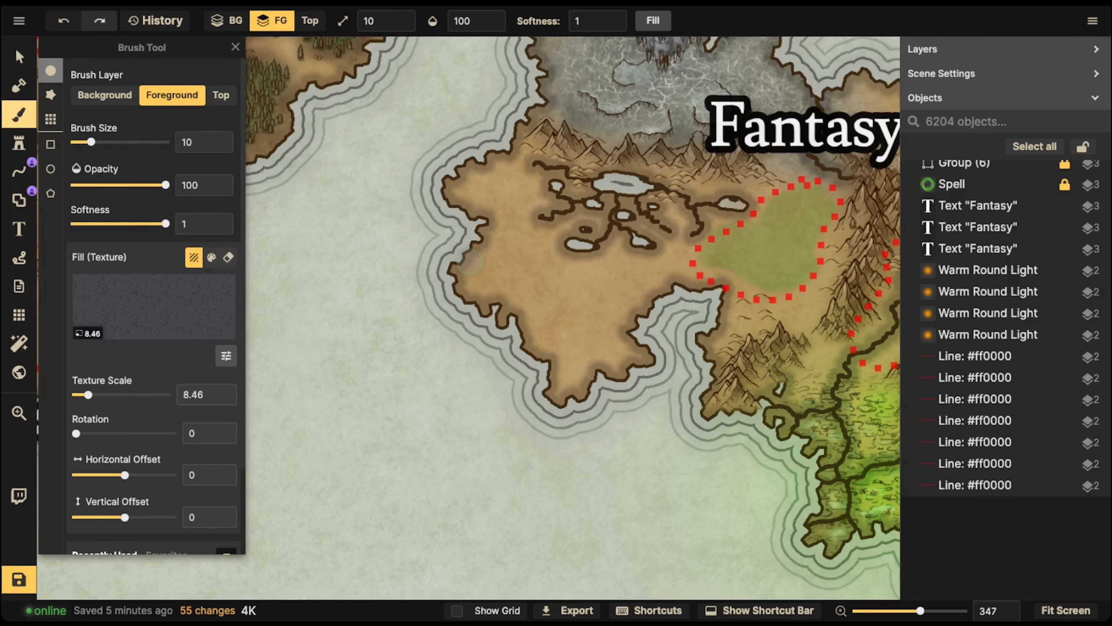
{"action": "left_click", "coordinate": [153, 302]}
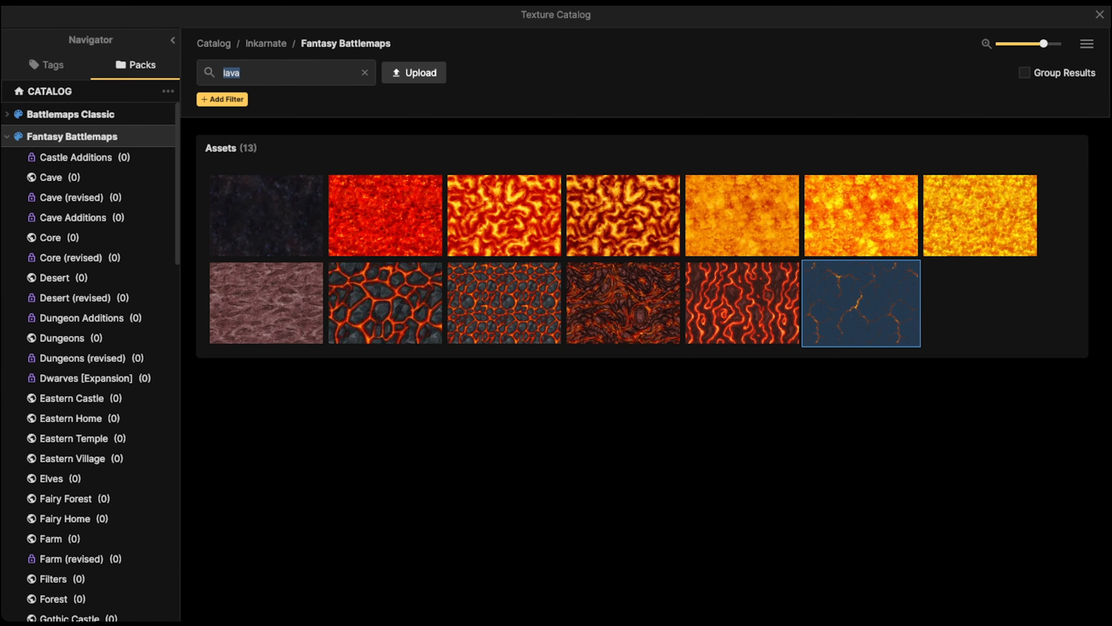
{"action": "scroll", "coordinate": [87, 294], "scroll_direction": "down", "scroll_amount": 15}
{"action": "scroll", "coordinate": [88, 302], "scroll_direction": "down", "scroll_amount": 10}
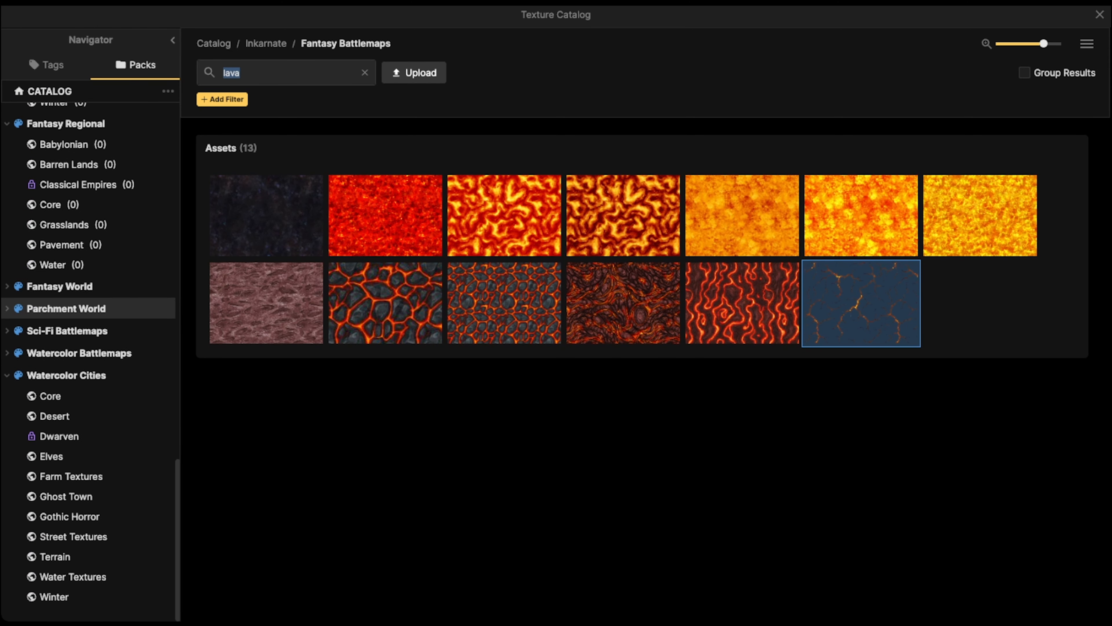
{"action": "left_click", "coordinate": [66, 308]}
{"action": "left_click", "coordinate": [365, 72]}
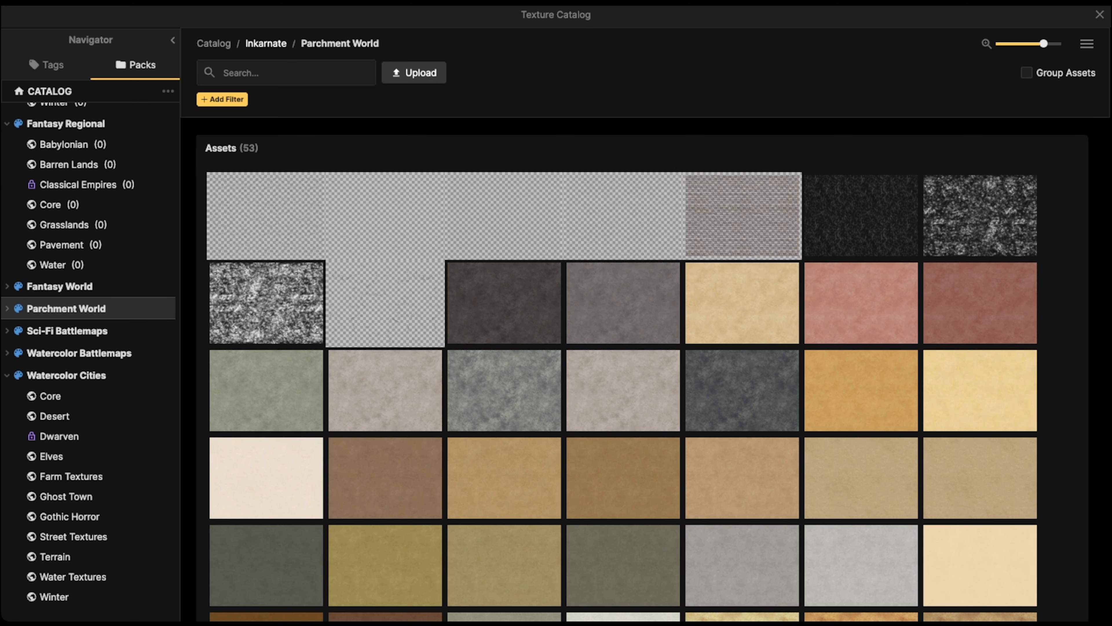
Filter the textures to those used in this map and choose the muted brown parchment texture as the brush fill
{"action": "left_click", "coordinate": [222, 99]}
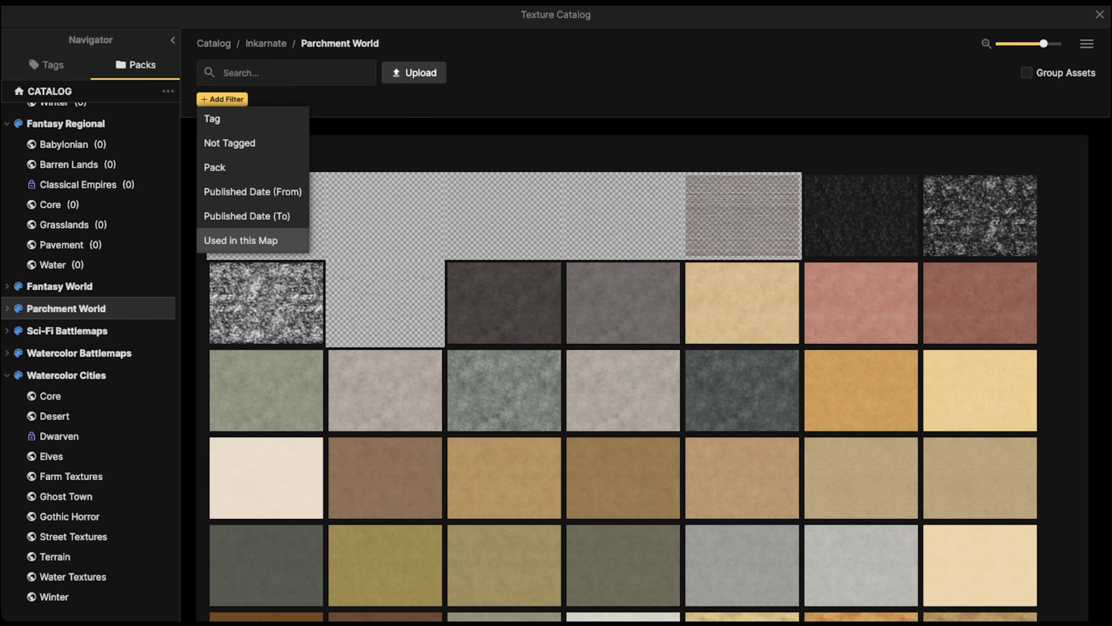
{"action": "left_click", "coordinate": [240, 240]}
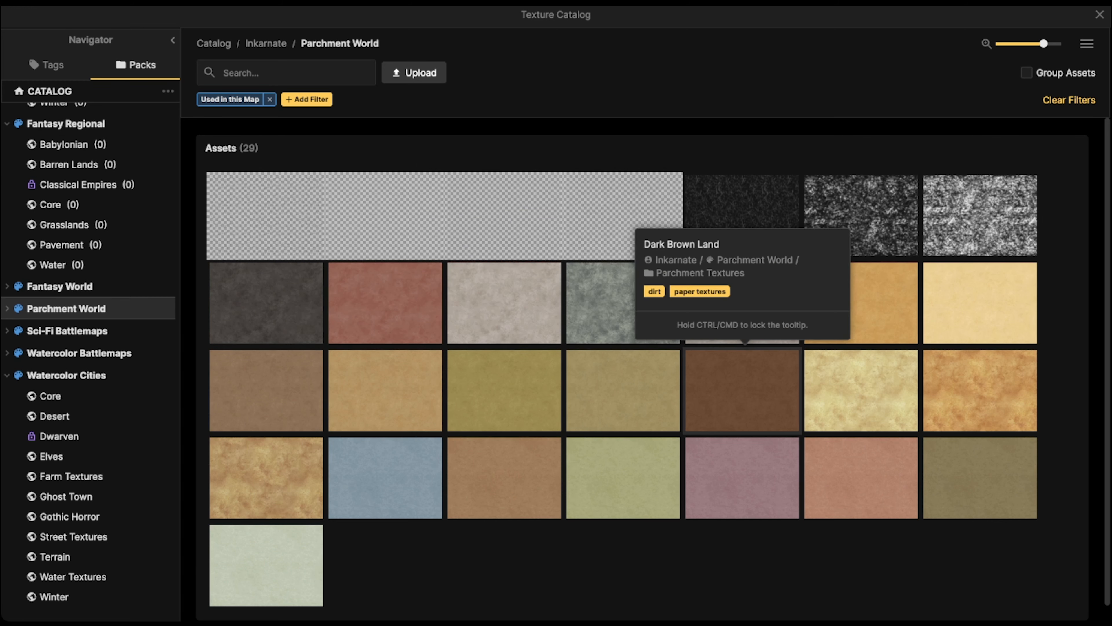
{"action": "left_click", "coordinate": [266, 390]}
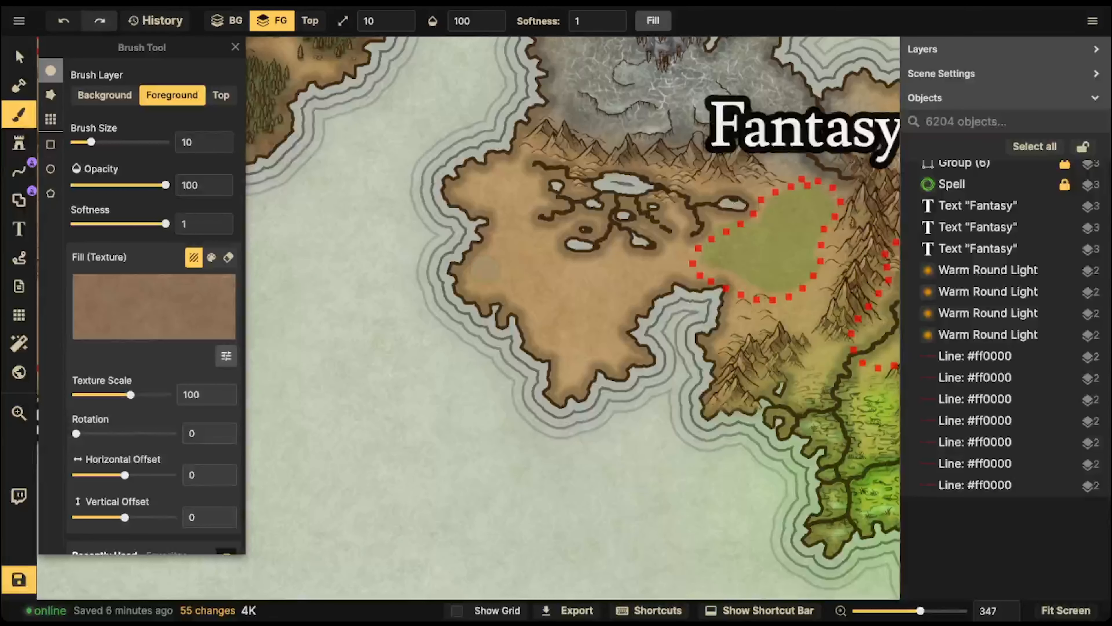
Undo a trial brush stroke, set the brush size to 3 and paint two small brown patches south of the lakes
{"action": "mouse_move", "coordinate": [516, 265]}
{"action": "left_mouse_down"}
{"action": "mouse_move", "coordinate": [550, 277]}
{"action": "mouse_move", "coordinate": [495, 243]}
{"action": "left_mouse_up"}
{"action": "key", "text": "ctrl+z"}
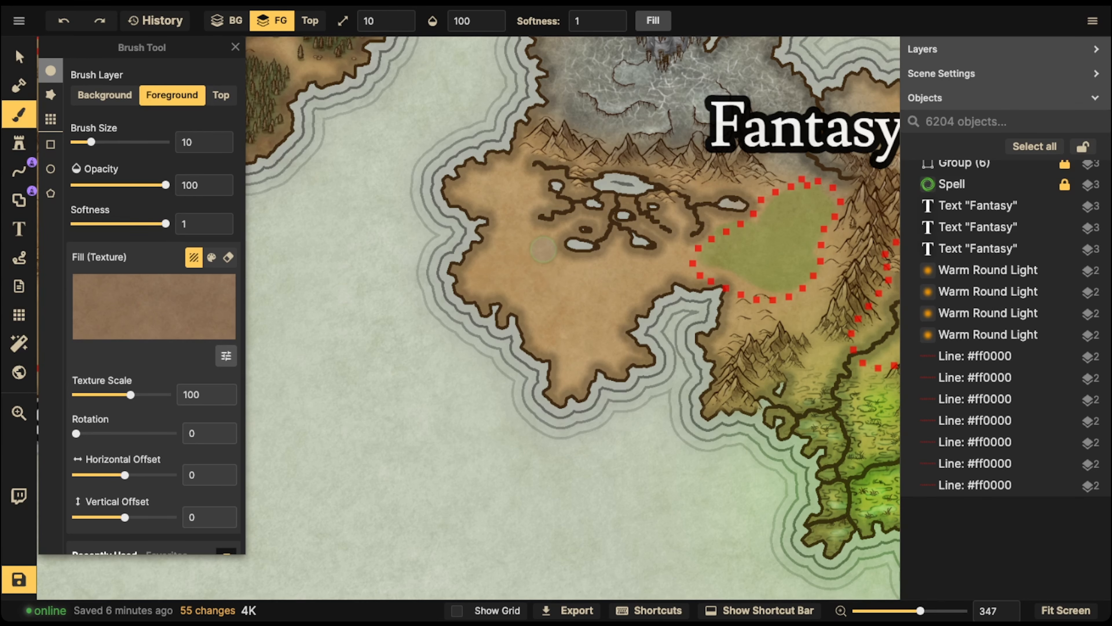
{"action": "key", "text": "bracketleft"}
{"action": "key", "text": "bracketright"}
{"action": "key", "text": "bracketright"}
{"action": "key", "text": "bracketright"}
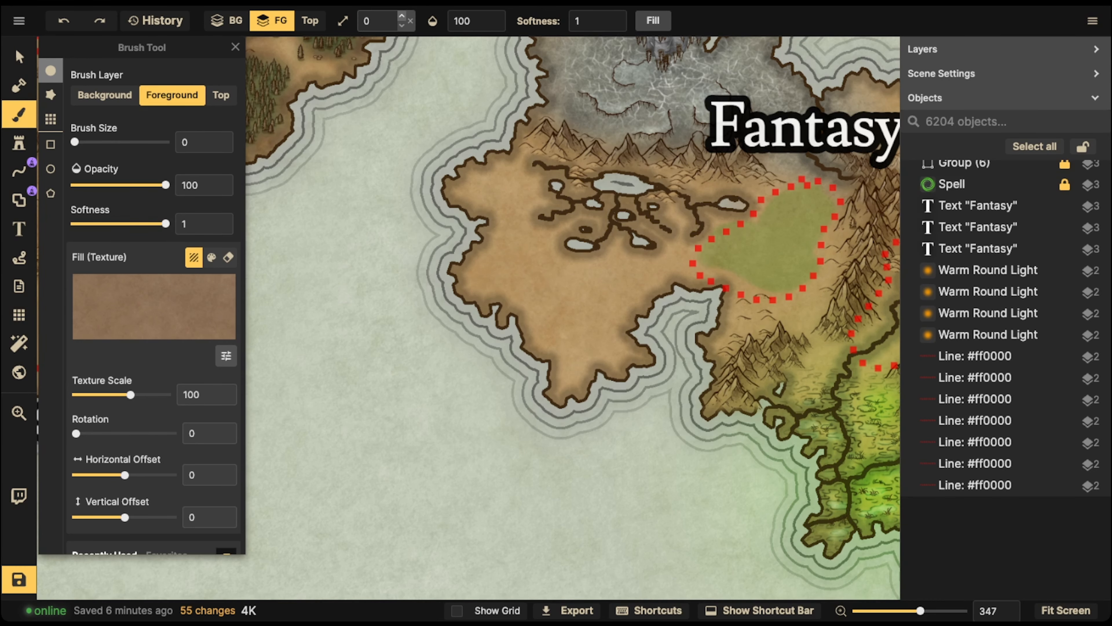
{"action": "scroll", "coordinate": [289, 350], "scroll_direction": "up", "scroll_amount": 2}
{"action": "scroll", "coordinate": [459, 304], "scroll_direction": "up", "scroll_amount": 2}
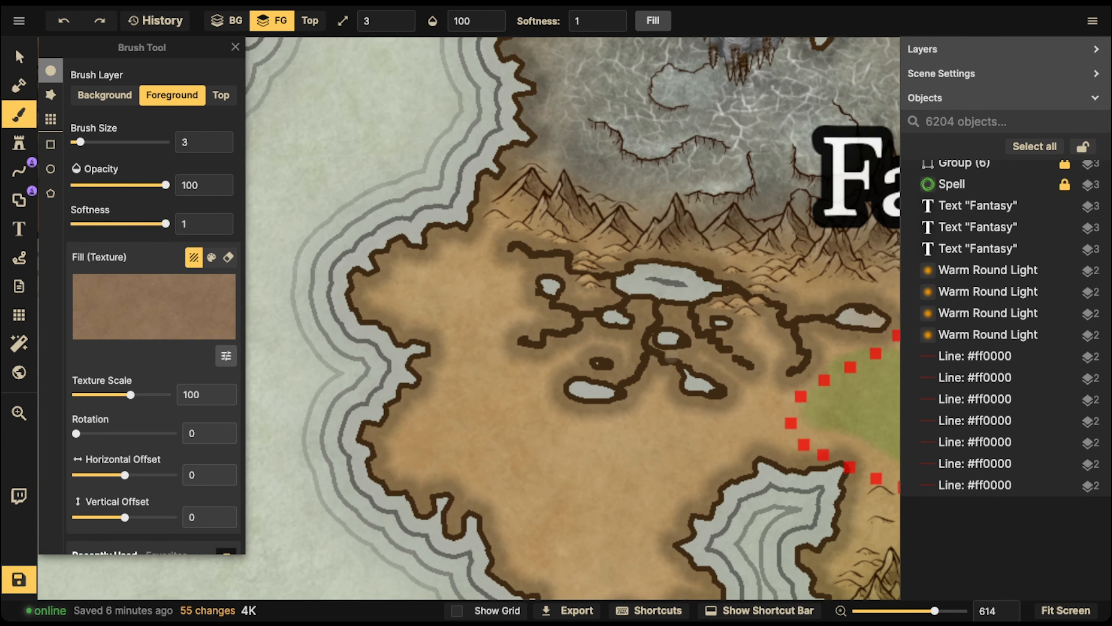
{"action": "key", "text": "space"}
{"action": "left_click_drag", "start_coordinate": [661, 338], "coordinate": [656, 244]}
{"action": "mouse_move", "coordinate": [533, 333]}
{"action": "left_mouse_down"}
{"action": "mouse_move", "coordinate": [533, 334]}
{"action": "mouse_move", "coordinate": [591, 335]}
{"action": "left_mouse_up"}
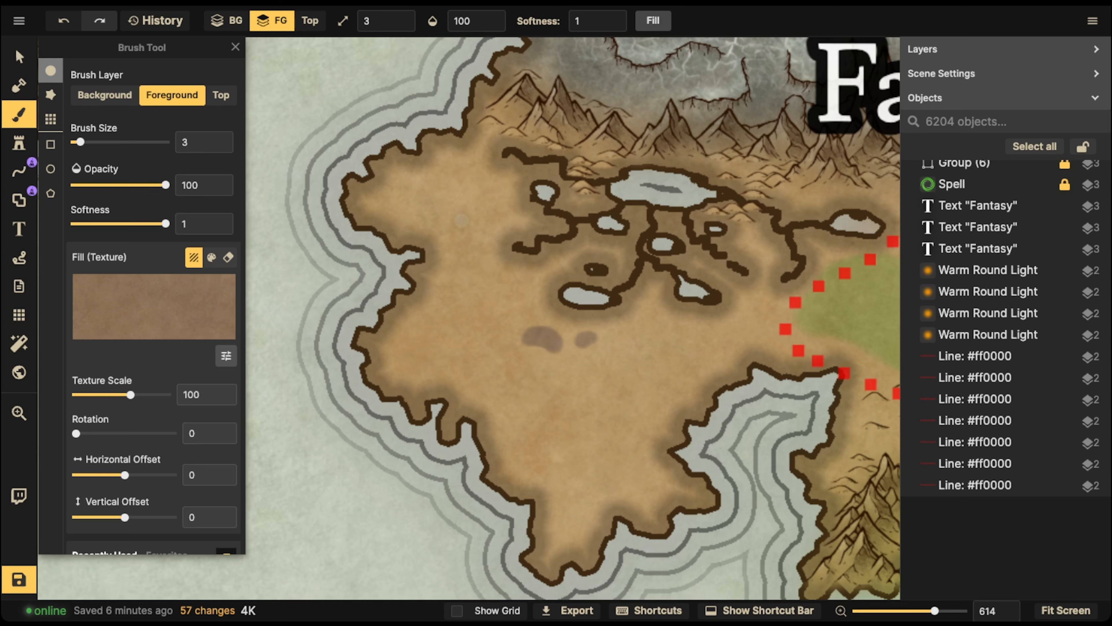
Paint a brown patch west of the lakes and two small ones near the peninsula's west coast
{"action": "mouse_move", "coordinate": [473, 196]}
{"action": "left_mouse_down"}
{"action": "mouse_move", "coordinate": [488, 211]}
{"action": "mouse_move", "coordinate": [472, 200]}
{"action": "left_mouse_up"}
{"action": "mouse_move", "coordinate": [451, 327]}
{"action": "left_mouse_down"}
{"action": "mouse_move", "coordinate": [438, 335]}
{"action": "mouse_move", "coordinate": [444, 328]}
{"action": "left_mouse_up"}
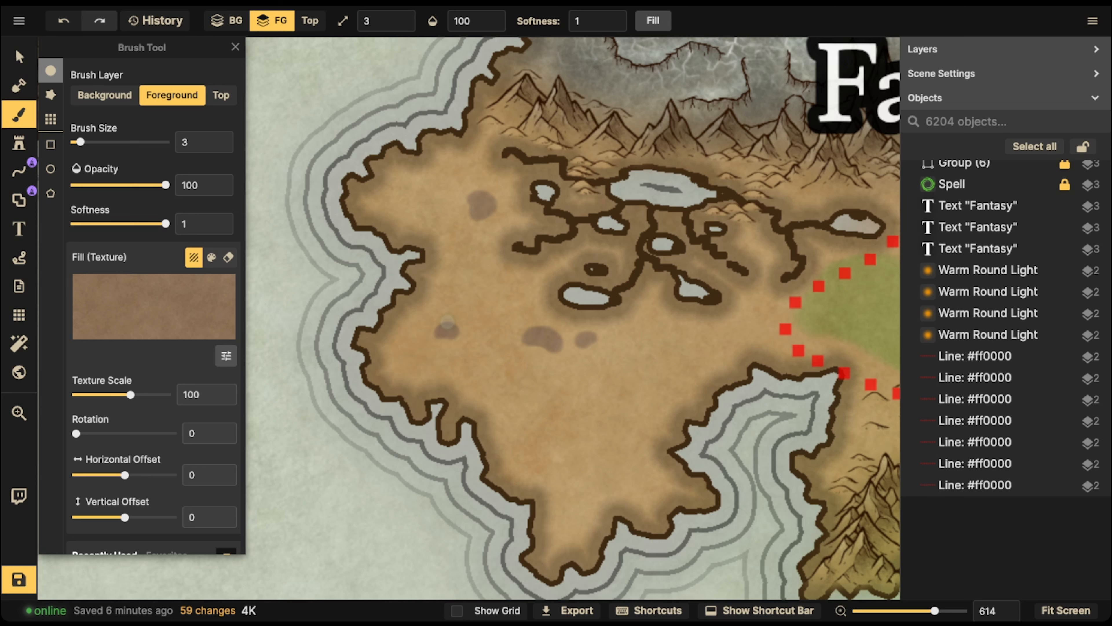
{"action": "key", "text": "space"}
{"action": "left_click_drag", "start_coordinate": [472, 310], "coordinate": [496, 238]}
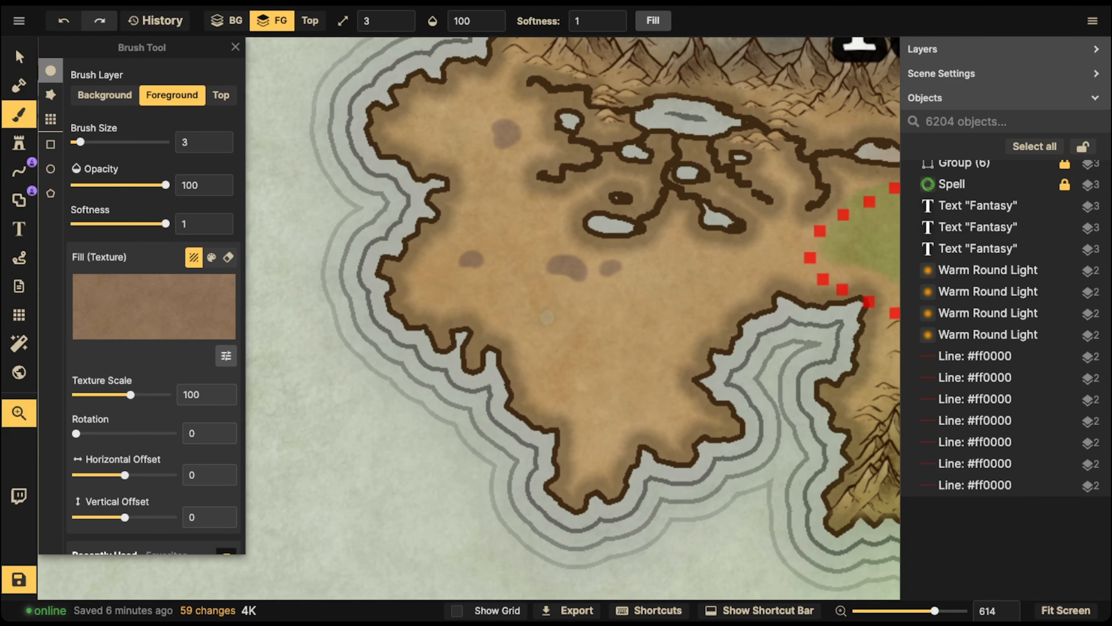
{"action": "left_click_drag", "start_coordinate": [441, 272], "coordinate": [445, 275]}
{"action": "key", "text": "space"}
{"action": "left_click_drag", "start_coordinate": [644, 267], "coordinate": [501, 242]}
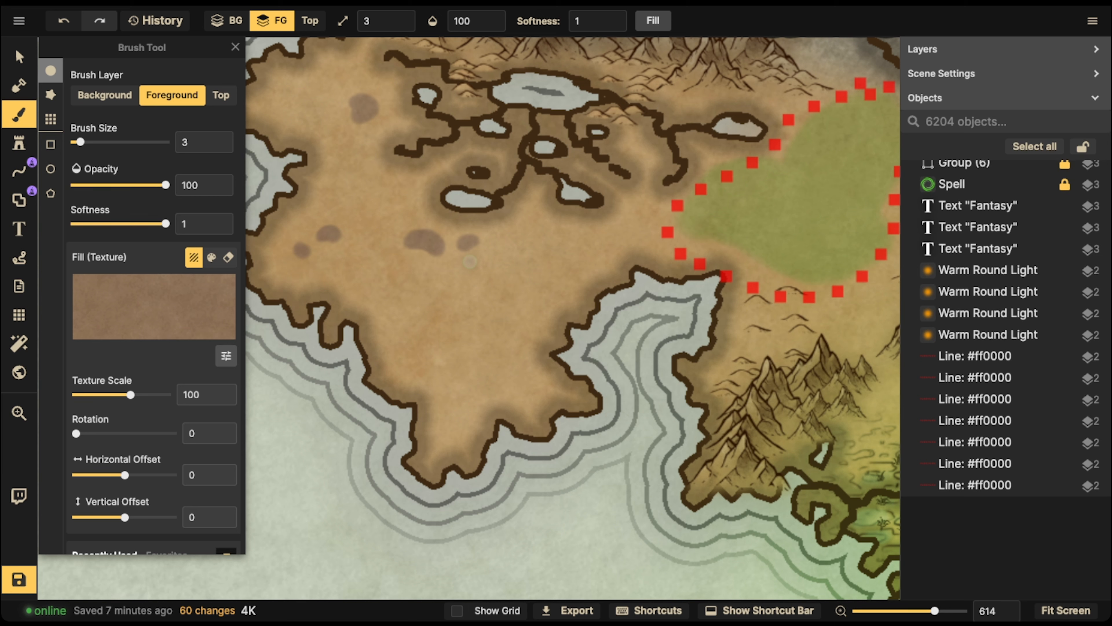
Paint a tall brown patch just southeast of the lakes and a small one beside the northwestern patch
{"action": "mouse_move", "coordinate": [529, 221]}
{"action": "left_mouse_down"}
{"action": "mouse_move", "coordinate": [530, 232]}
{"action": "mouse_move", "coordinate": [531, 220]}
{"action": "left_mouse_up"}
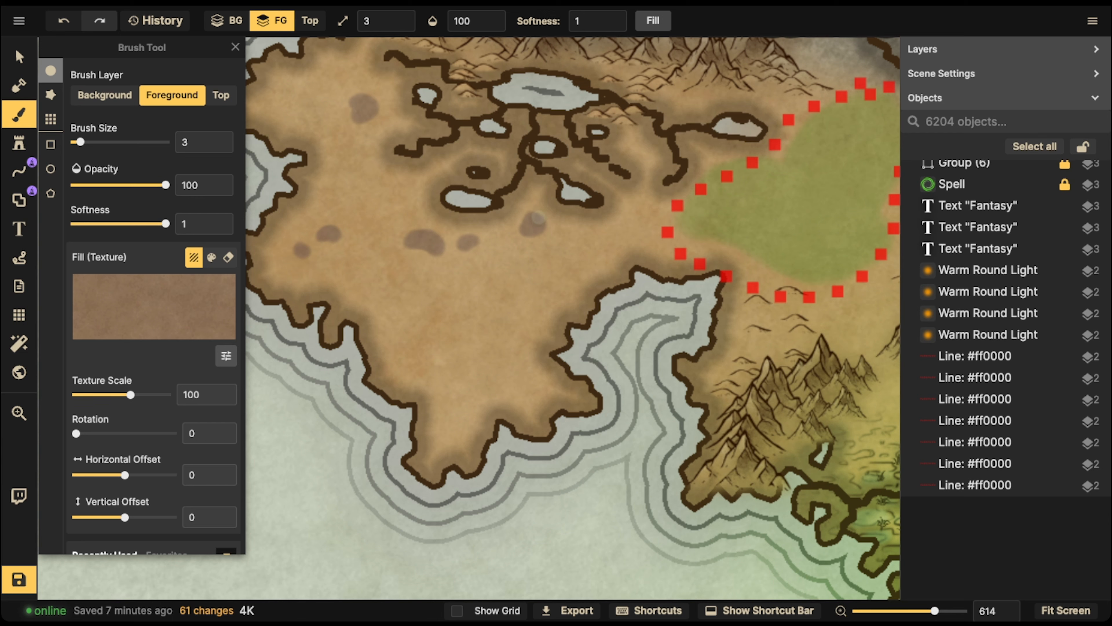
{"action": "mouse_move", "coordinate": [532, 221]}
{"action": "left_mouse_down"}
{"action": "mouse_move", "coordinate": [541, 142]}
{"action": "mouse_move", "coordinate": [585, 197]}
{"action": "mouse_move", "coordinate": [593, 264]}
{"action": "left_mouse_up"}
{"action": "key", "text": "space"}
{"action": "left_click_drag", "start_coordinate": [444, 182], "coordinate": [448, 182]}
Paint a large brown patch in the peninsula's centre and an irregular, elongated one northwest of it
{"action": "key", "text": "space"}
{"action": "mouse_move", "coordinate": [483, 391]}
{"action": "left_mouse_down"}
{"action": "mouse_move", "coordinate": [473, 353]}
{"action": "mouse_move", "coordinate": [500, 278]}
{"action": "mouse_move", "coordinate": [490, 348]}
{"action": "mouse_move", "coordinate": [507, 411]}
{"action": "left_mouse_up"}
{"action": "left_click_drag", "start_coordinate": [459, 333], "coordinate": [491, 277]}
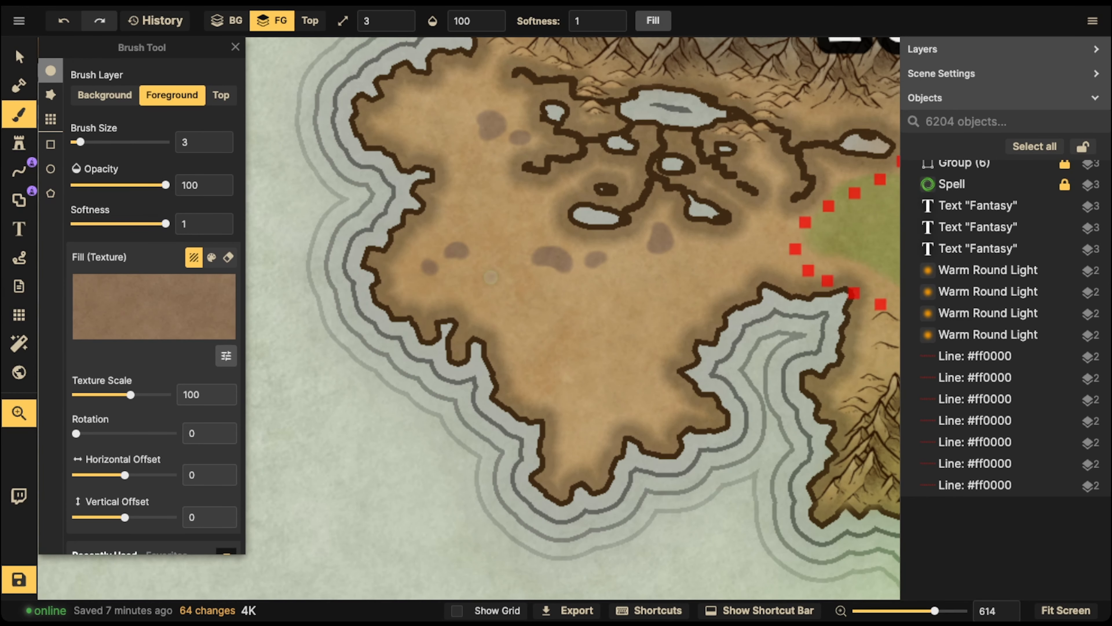
{"action": "left_click_drag", "start_coordinate": [616, 274], "coordinate": [512, 309]}
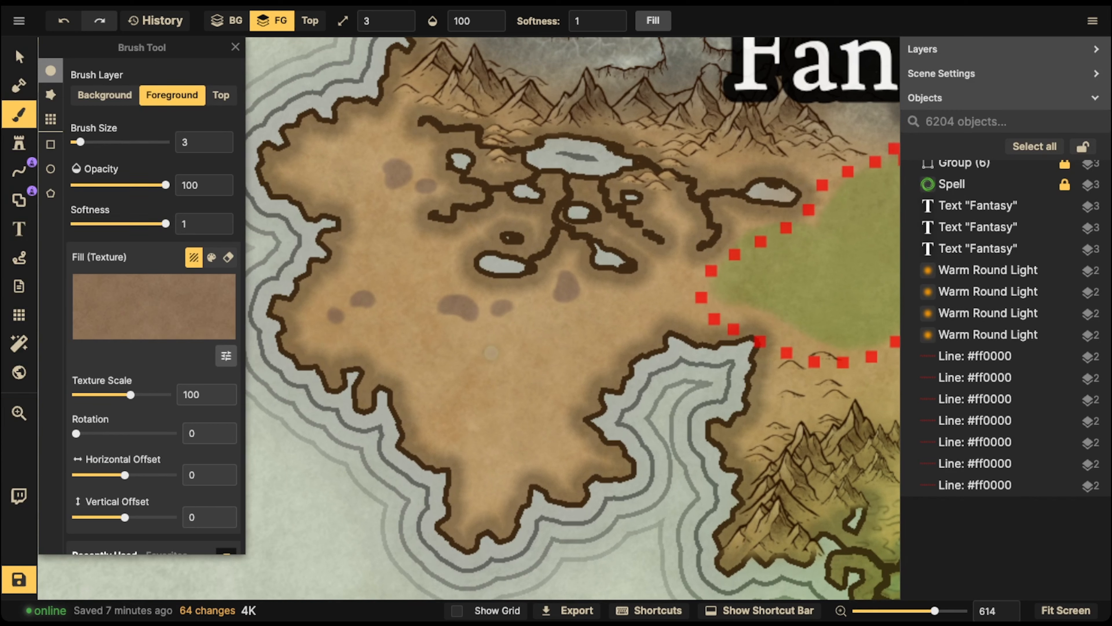
{"action": "left_click_drag", "start_coordinate": [514, 257], "coordinate": [524, 261]}
{"action": "mouse_move", "coordinate": [482, 357]}
{"action": "left_mouse_down"}
{"action": "mouse_move", "coordinate": [464, 375]}
{"action": "mouse_move", "coordinate": [495, 361]}
{"action": "mouse_move", "coordinate": [450, 355]}
{"action": "mouse_move", "coordinate": [455, 372]}
{"action": "mouse_move", "coordinate": [476, 379]}
{"action": "mouse_move", "coordinate": [502, 366]}
{"action": "mouse_move", "coordinate": [477, 373]}
{"action": "mouse_move", "coordinate": [498, 367]}
{"action": "mouse_move", "coordinate": [499, 351]}
{"action": "mouse_move", "coordinate": [467, 355]}
{"action": "mouse_move", "coordinate": [484, 361]}
{"action": "mouse_move", "coordinate": [502, 344]}
{"action": "mouse_move", "coordinate": [485, 372]}
{"action": "mouse_move", "coordinate": [493, 348]}
{"action": "mouse_move", "coordinate": [468, 354]}
{"action": "mouse_move", "coordinate": [509, 354]}
{"action": "mouse_move", "coordinate": [495, 376]}
{"action": "mouse_move", "coordinate": [467, 378]}
{"action": "mouse_move", "coordinate": [458, 354]}
{"action": "left_mouse_up"}
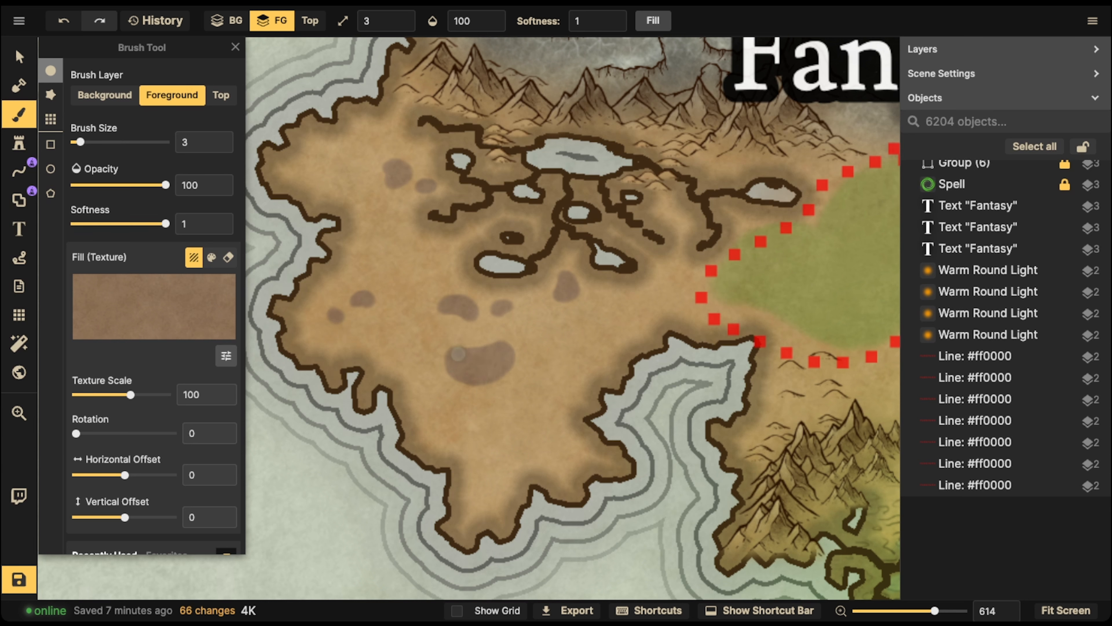
{"action": "mouse_move", "coordinate": [397, 266]}
{"action": "left_mouse_down"}
{"action": "mouse_move", "coordinate": [414, 298]}
{"action": "mouse_move", "coordinate": [406, 312]}
{"action": "mouse_move", "coordinate": [428, 322]}
{"action": "mouse_move", "coordinate": [421, 280]}
{"action": "mouse_move", "coordinate": [429, 268]}
{"action": "mouse_move", "coordinate": [403, 265]}
{"action": "mouse_move", "coordinate": [419, 266]}
{"action": "mouse_move", "coordinate": [415, 313]}
{"action": "mouse_move", "coordinate": [413, 258]}
{"action": "left_mouse_up"}
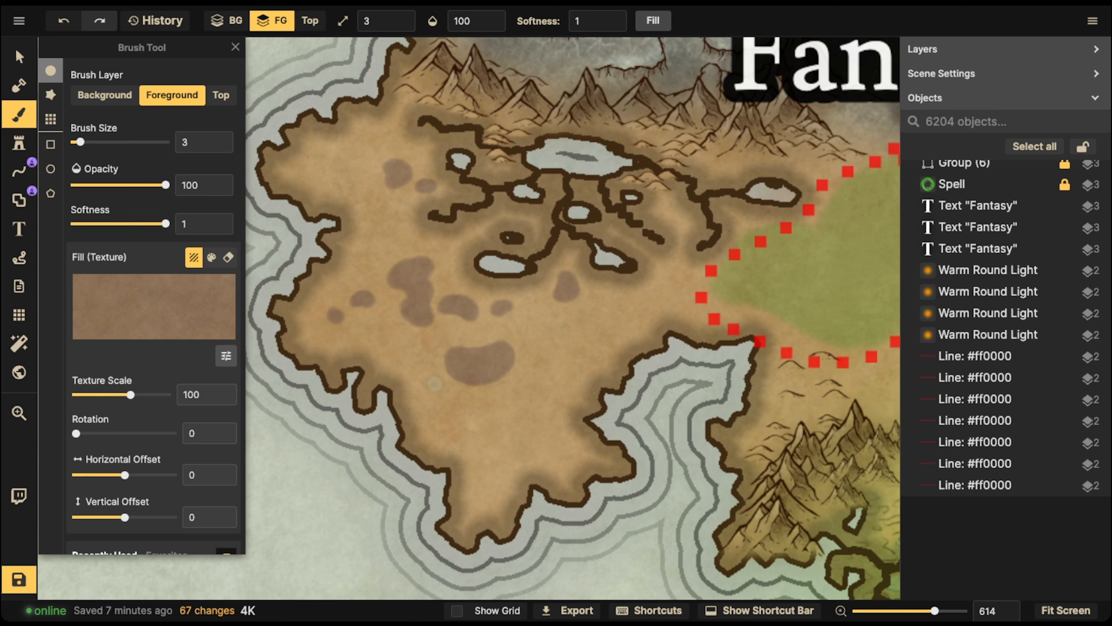
Lower the brush opacity to 54 and paint fainter brown patches between and around the darker ones
{"action": "left_click", "coordinate": [124, 185]}
{"action": "mouse_move", "coordinate": [400, 241]}
{"action": "left_mouse_down"}
{"action": "mouse_move", "coordinate": [396, 232]}
{"action": "mouse_move", "coordinate": [445, 252]}
{"action": "left_mouse_up"}
{"action": "mouse_move", "coordinate": [523, 371]}
{"action": "left_mouse_down"}
{"action": "mouse_move", "coordinate": [516, 388]}
{"action": "mouse_move", "coordinate": [545, 374]}
{"action": "mouse_move", "coordinate": [521, 386]}
{"action": "mouse_move", "coordinate": [537, 364]}
{"action": "left_mouse_up"}
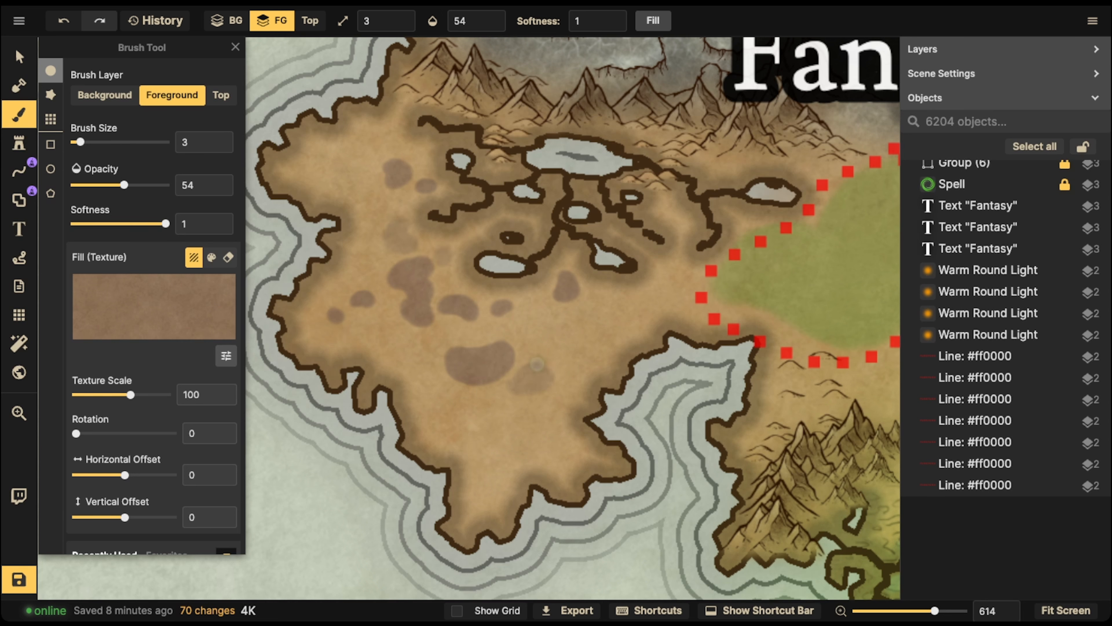
{"action": "left_click_drag", "start_coordinate": [533, 314], "coordinate": [541, 297]}
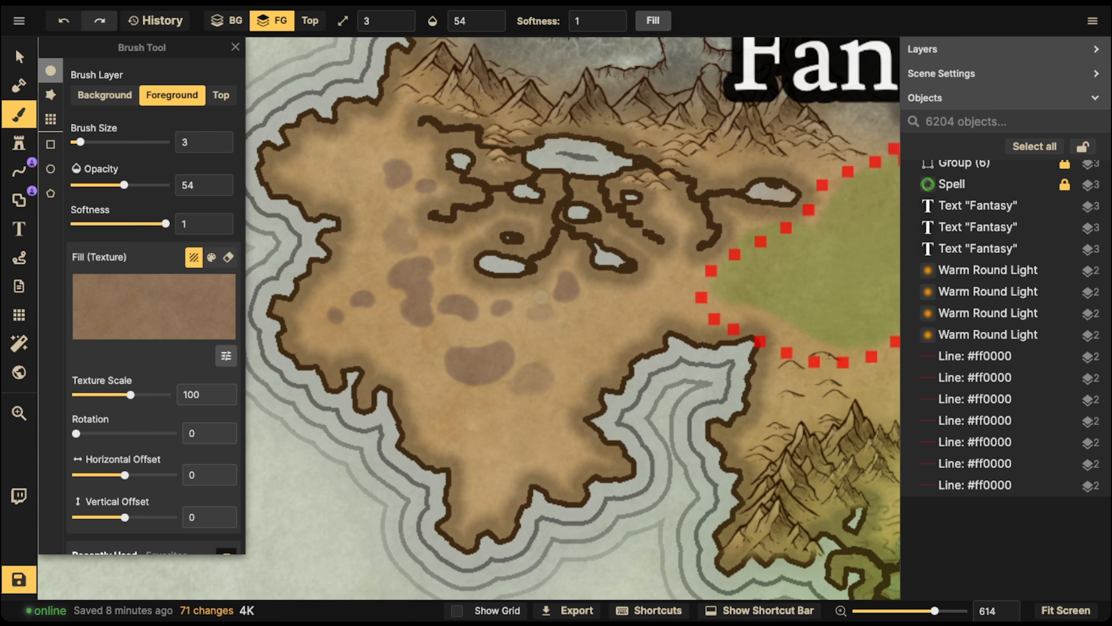
{"action": "mouse_move", "coordinate": [379, 336]}
{"action": "left_mouse_down"}
{"action": "mouse_move", "coordinate": [405, 343]}
{"action": "mouse_move", "coordinate": [378, 339]}
{"action": "left_mouse_up"}
{"action": "mouse_move", "coordinate": [355, 179]}
{"action": "left_mouse_down"}
{"action": "mouse_move", "coordinate": [331, 163]}
{"action": "mouse_move", "coordinate": [341, 160]}
{"action": "left_mouse_up"}
{"action": "mouse_move", "coordinate": [621, 302]}
{"action": "left_mouse_down"}
{"action": "mouse_move", "coordinate": [633, 301]}
{"action": "mouse_move", "coordinate": [614, 310]}
{"action": "left_mouse_up"}
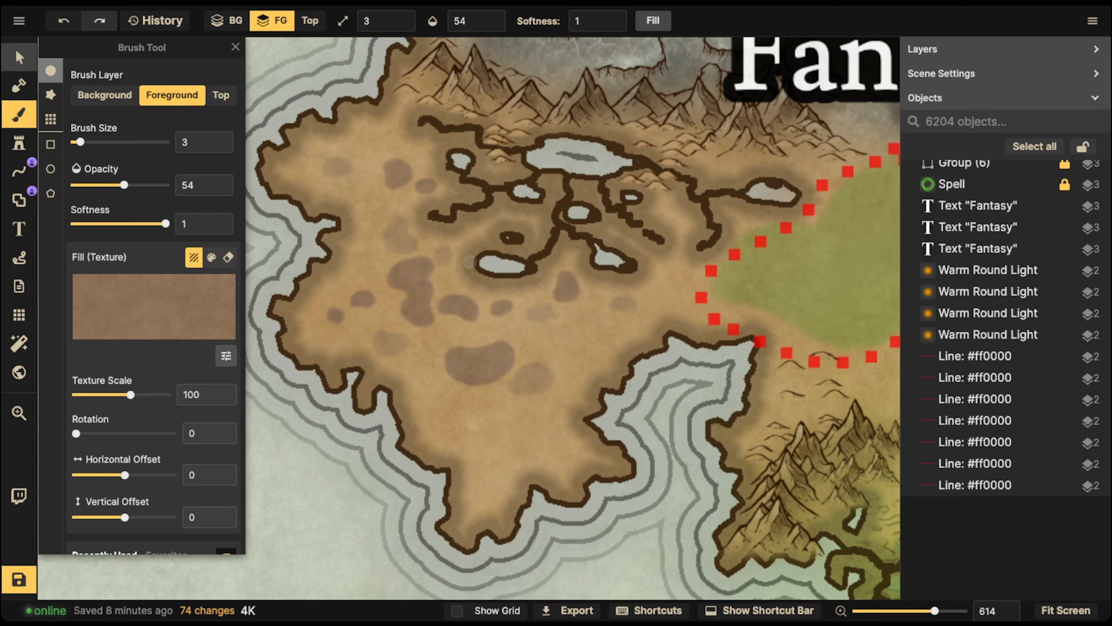
Leave the brush and examine the painted patches on the peninsula at different magnifications
{"action": "left_click", "coordinate": [19, 57]}
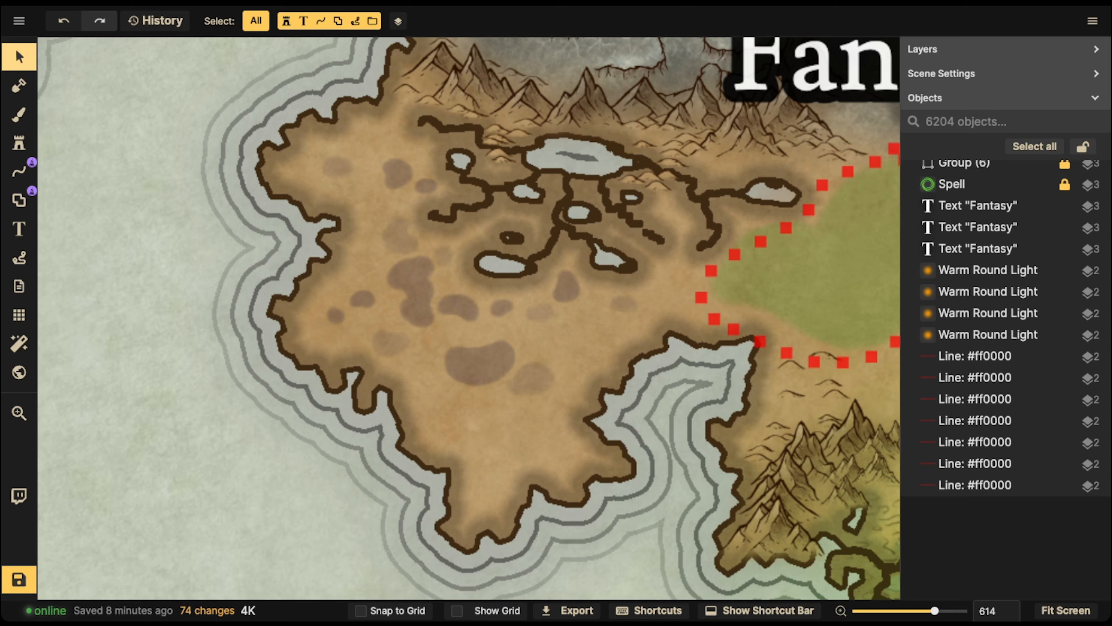
{"action": "scroll", "coordinate": [432, 233], "scroll_direction": "down", "scroll_amount": 5}
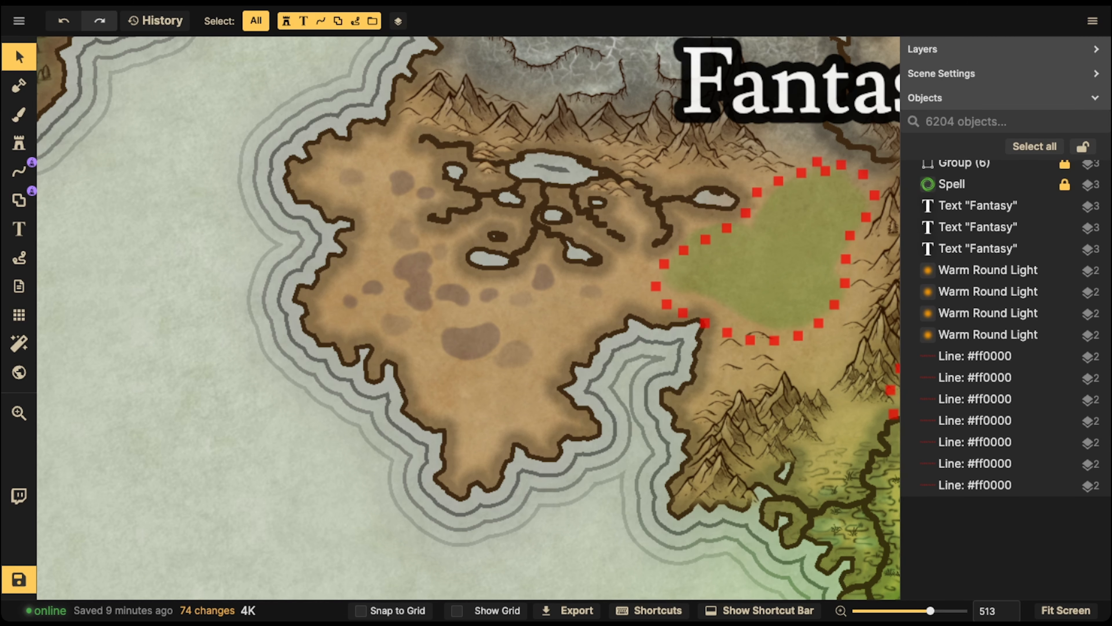
{"action": "scroll", "coordinate": [481, 322], "scroll_direction": "down", "scroll_amount": 2}
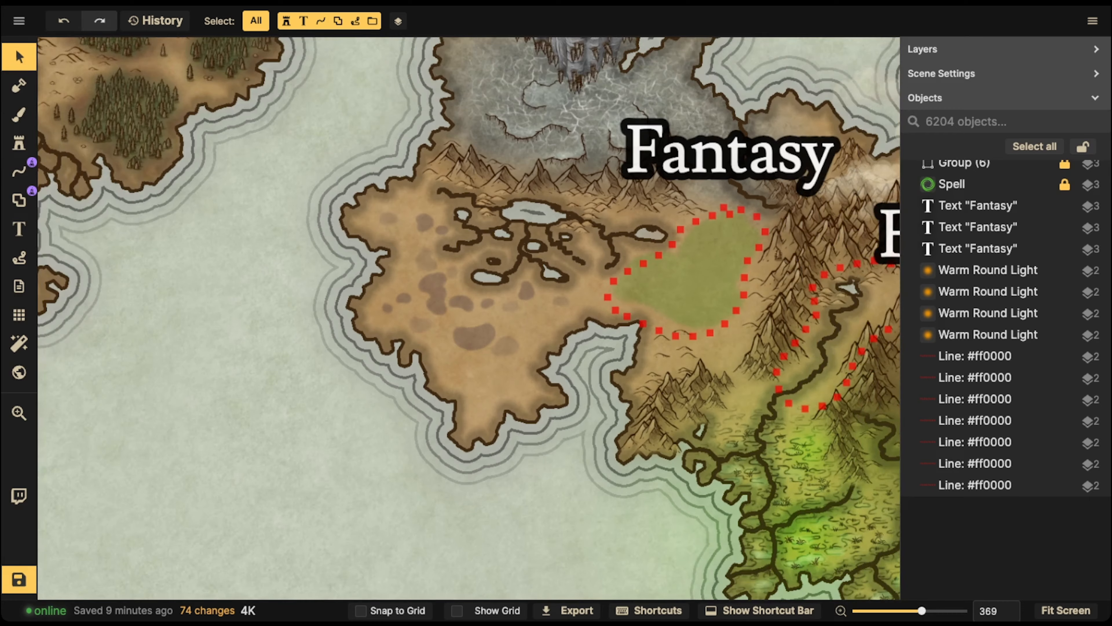
{"action": "left_click_drag", "start_coordinate": [480, 322], "coordinate": [507, 310]}
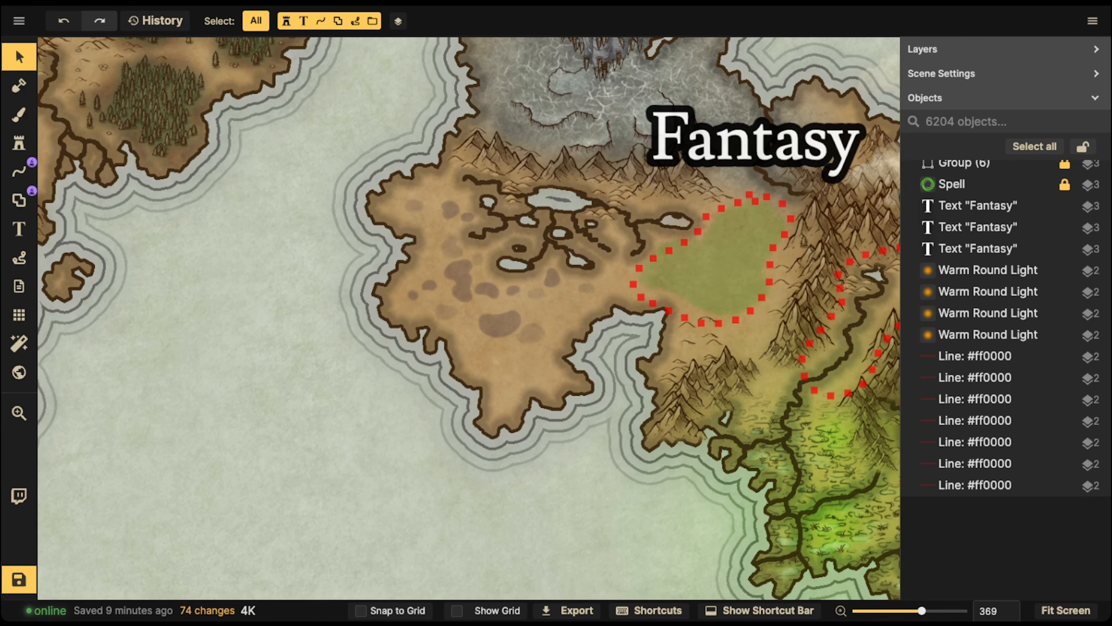
{"action": "scroll", "coordinate": [541, 308], "scroll_direction": "down", "scroll_amount": 2}
{"action": "left_click_drag", "start_coordinate": [541, 307], "coordinate": [517, 322]}
{"action": "scroll", "coordinate": [516, 322], "scroll_direction": "up", "scroll_amount": 3}
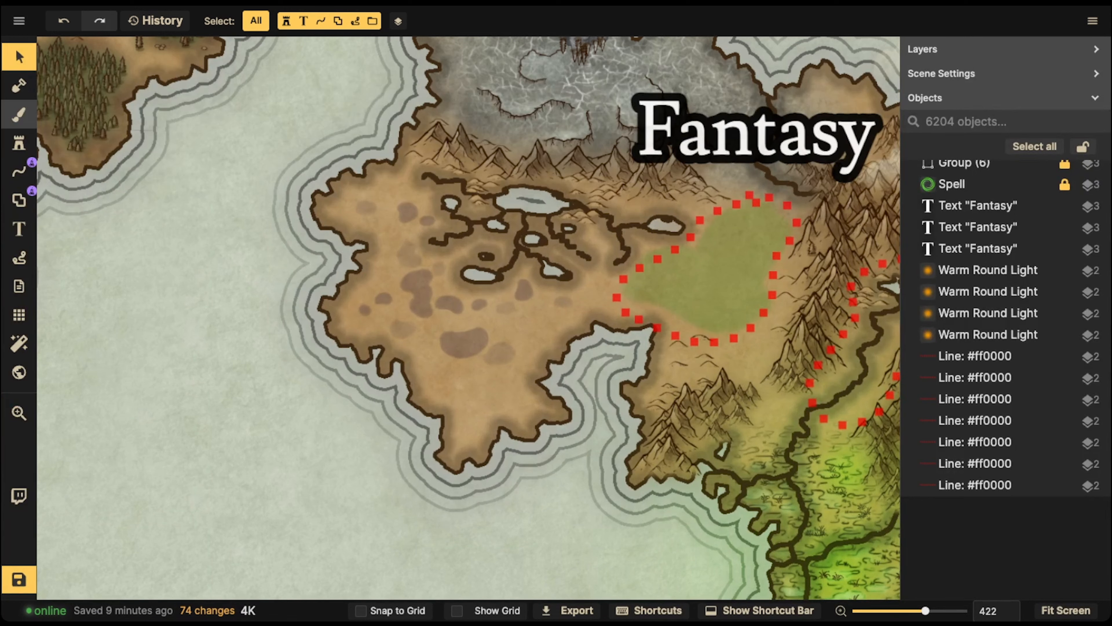
Set up the foreground brush with a recently used dark overlay texture, size 13 and opacity 100
{"action": "left_click", "coordinate": [19, 115]}
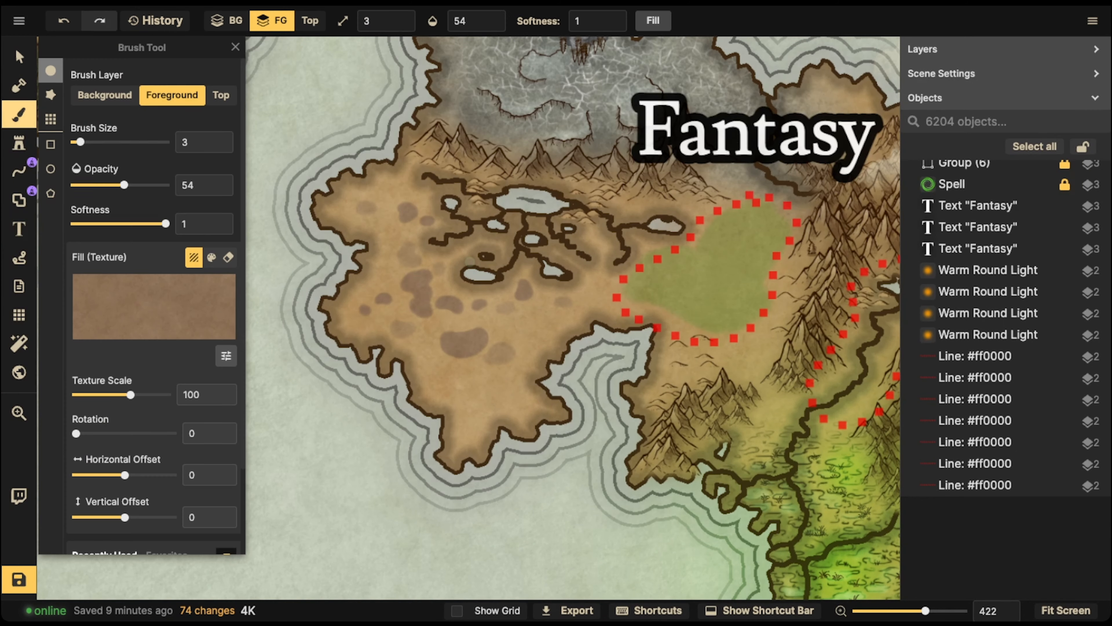
{"action": "left_click", "coordinate": [145, 315]}
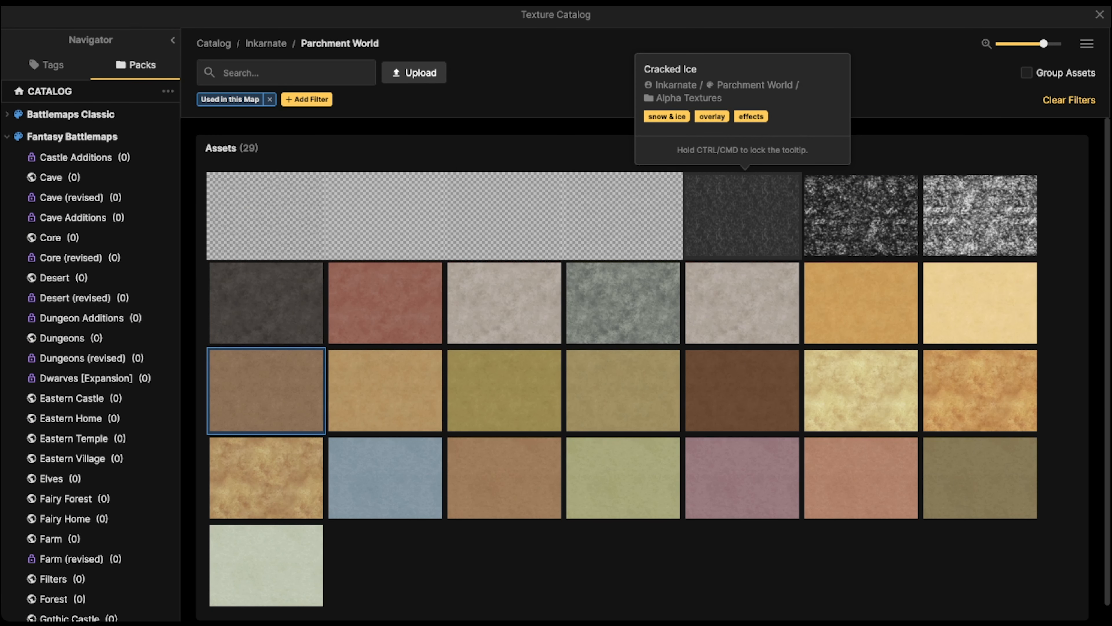
{"action": "key", "text": "Escape"}
{"action": "scroll", "coordinate": [140, 320], "scroll_direction": "down", "scroll_amount": 2}
{"action": "left_click", "coordinate": [121, 489]}
{"action": "key", "text": "bracketright"}
{"action": "key", "text": "bracketright"}
{"action": "key", "text": "bracketright"}
{"action": "key", "text": "bracketright"}
{"action": "key", "text": "bracketleft"}
{"action": "left_click_drag", "start_coordinate": [475, 21], "coordinate": [504, 20]}
{"action": "key", "text": "bracketleft"}
{"action": "key", "text": "bracketleft"}
Try the dark overlay texture on the western side of the peninsula and undo the test dabs
{"action": "left_click", "coordinate": [369, 279]}
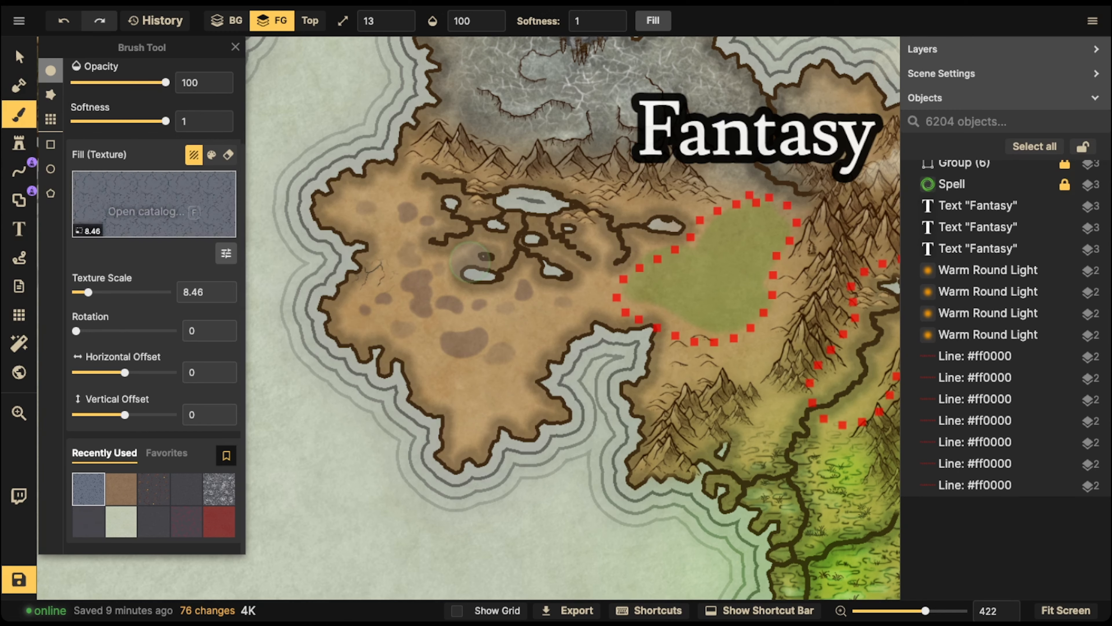
{"action": "key", "text": "ctrl+z"}
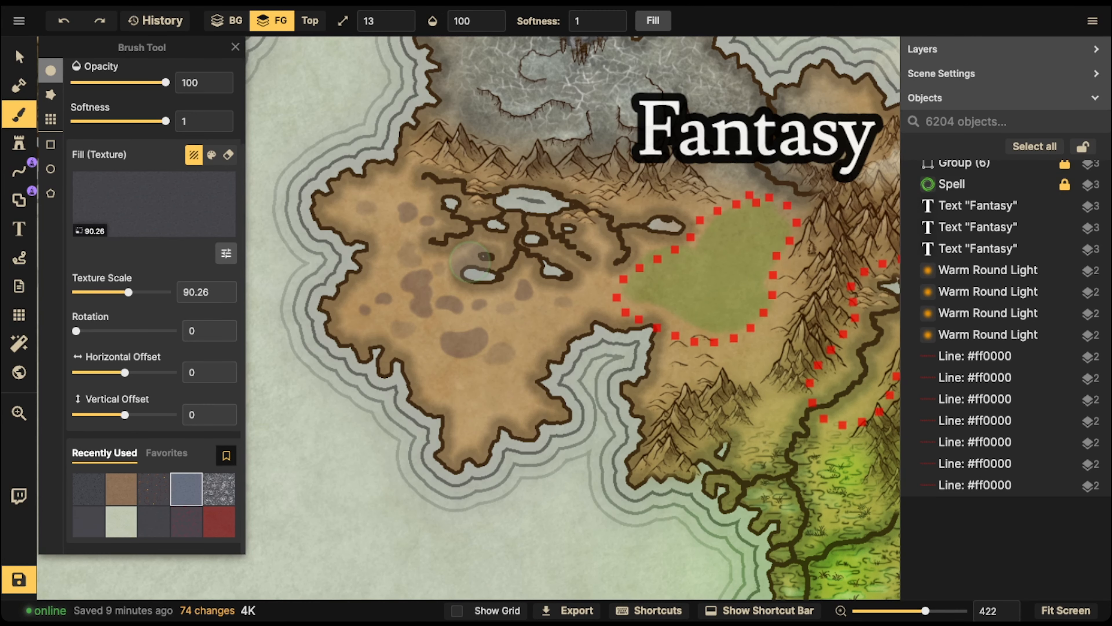
{"action": "key", "text": "bracketleft"}
{"action": "key", "text": "bracketright"}
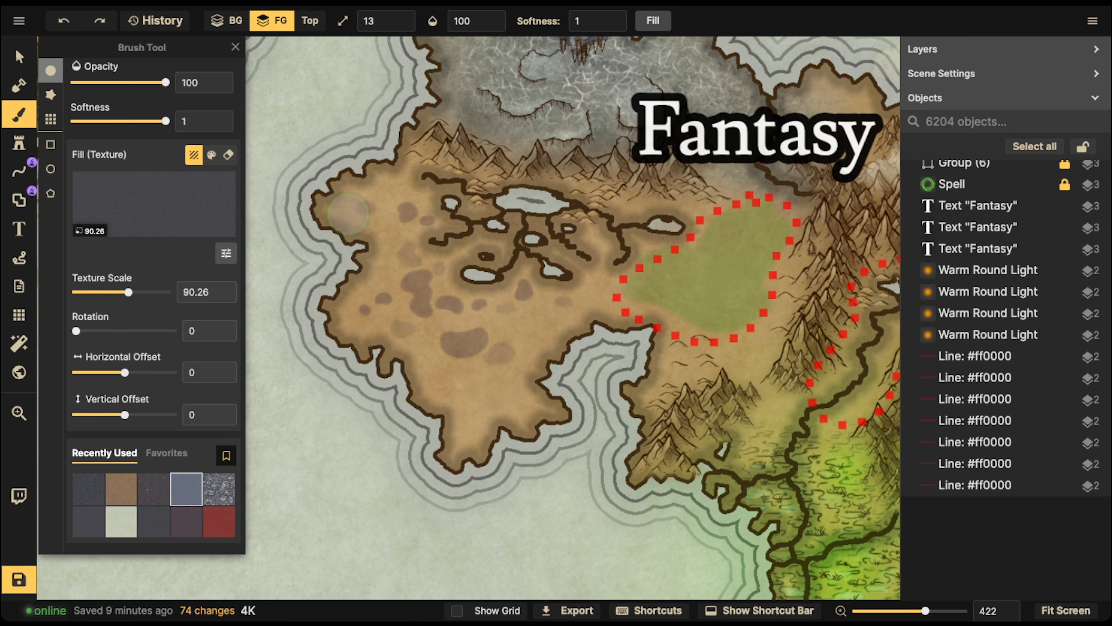
Stamp the dark overlay texture at scale 90.26 along the peninsula's northwestern, western and southwestern land to add ground detail
{"action": "left_click", "coordinate": [391, 185]}
{"action": "left_click", "coordinate": [413, 177]}
{"action": "left_click", "coordinate": [360, 196]}
{"action": "left_click", "coordinate": [347, 206]}
{"action": "left_click", "coordinate": [394, 206]}
{"action": "left_click", "coordinate": [378, 226]}
{"action": "left_click", "coordinate": [374, 248]}
{"action": "left_click", "coordinate": [384, 261]}
{"action": "left_click", "coordinate": [370, 268]}
{"action": "left_click", "coordinate": [351, 311]}
{"action": "left_click", "coordinate": [353, 327]}
{"action": "left_click", "coordinate": [369, 336]}
{"action": "left_click", "coordinate": [431, 344]}
{"action": "left_click", "coordinate": [410, 353]}
{"action": "left_click", "coordinate": [416, 377]}
{"action": "left_click", "coordinate": [431, 384]}
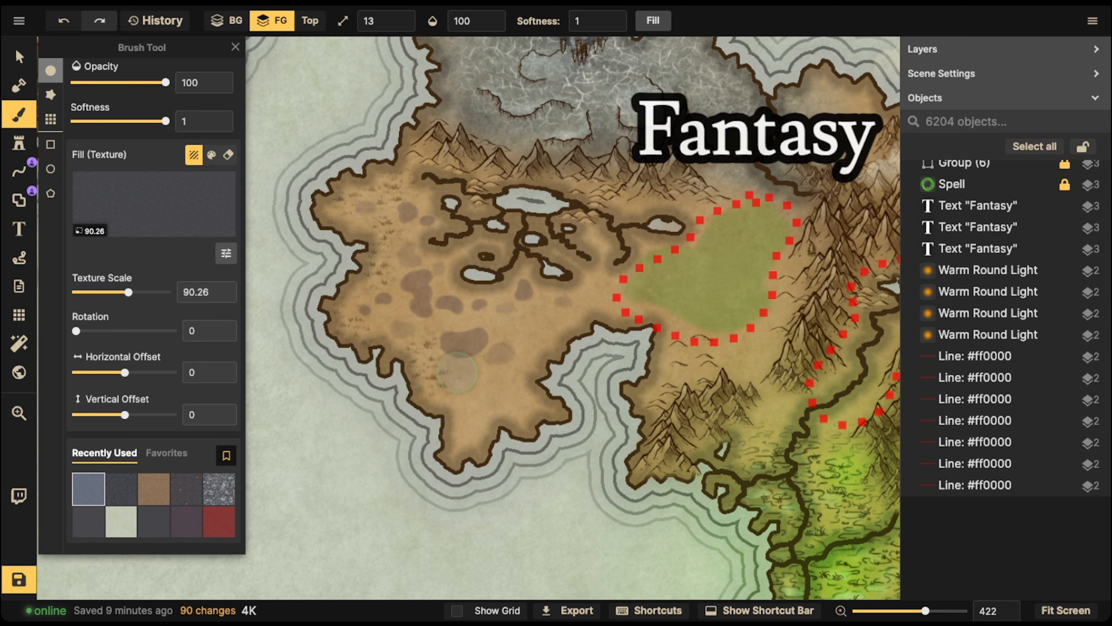
Continue stamping the ground-detail texture over the large central patch, the southern and eastern land and the northern edge
{"action": "left_click", "coordinate": [447, 345]}
{"action": "left_click", "coordinate": [454, 344]}
{"action": "left_click", "coordinate": [461, 342]}
{"action": "left_click", "coordinate": [468, 342]}
{"action": "left_click", "coordinate": [468, 346]}
{"action": "left_click", "coordinate": [480, 347]}
{"action": "left_click", "coordinate": [507, 375]}
{"action": "left_click", "coordinate": [528, 330]}
{"action": "left_click", "coordinate": [500, 408]}
{"action": "left_click", "coordinate": [573, 330]}
{"action": "left_click", "coordinate": [591, 300]}
{"action": "left_click", "coordinate": [508, 175]}
{"action": "left_click", "coordinate": [469, 173]}
{"action": "left_click", "coordinate": [333, 225]}
{"action": "left_click", "coordinate": [407, 151]}
{"action": "left_click", "coordinate": [413, 137]}
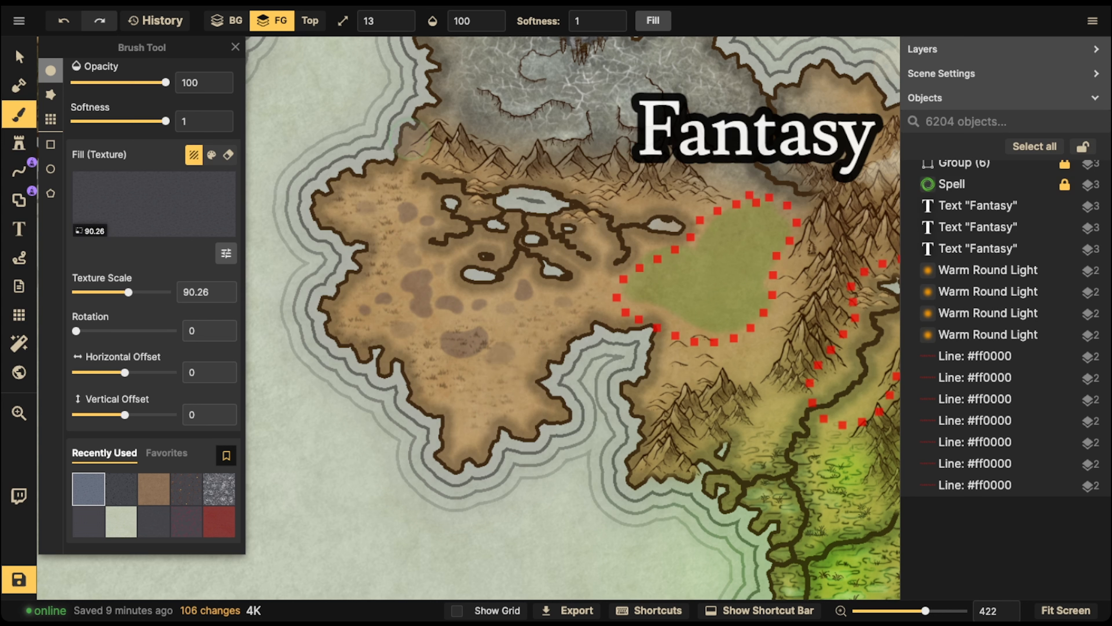
Add more ground-detail dabs around the lakes, through the peninsula's centre and towards its southern and eastern shores
{"action": "left_click", "coordinate": [490, 281]}
{"action": "left_click", "coordinate": [492, 283]}
{"action": "left_click", "coordinate": [459, 264]}
{"action": "left_click", "coordinate": [456, 265]}
{"action": "left_click", "coordinate": [435, 305]}
{"action": "left_click", "coordinate": [472, 346]}
{"action": "left_click", "coordinate": [476, 407]}
{"action": "left_click", "coordinate": [524, 362]}
{"action": "left_click", "coordinate": [554, 330]}
{"action": "left_click", "coordinate": [578, 310]}
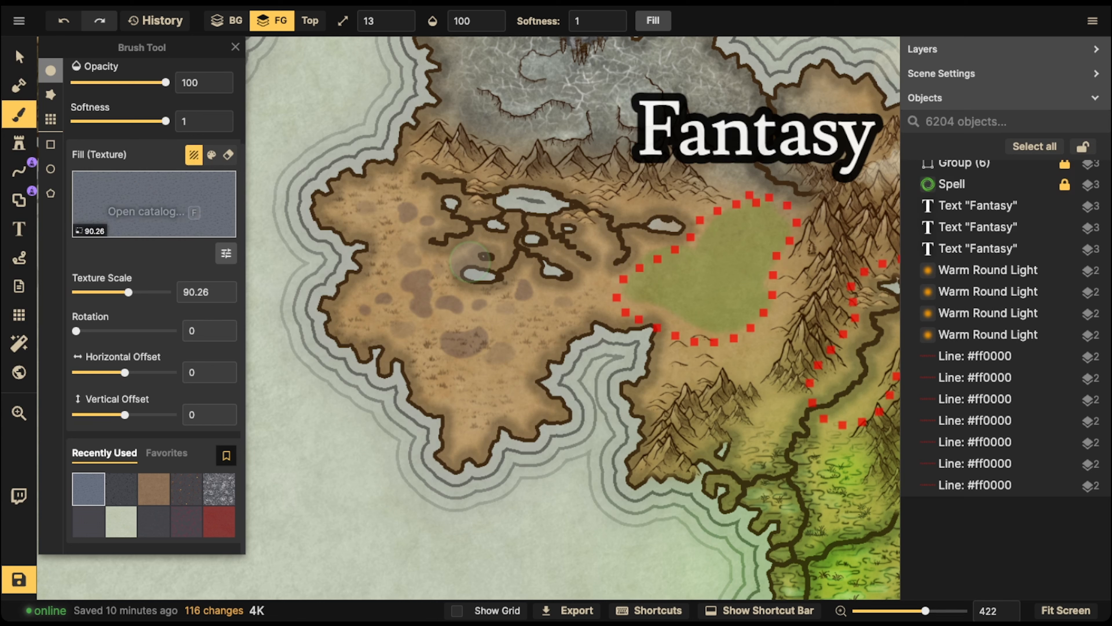
Choose the olive-green parchment texture used in this map and set the brush opacity to 59
{"action": "left_click", "coordinate": [149, 210]}
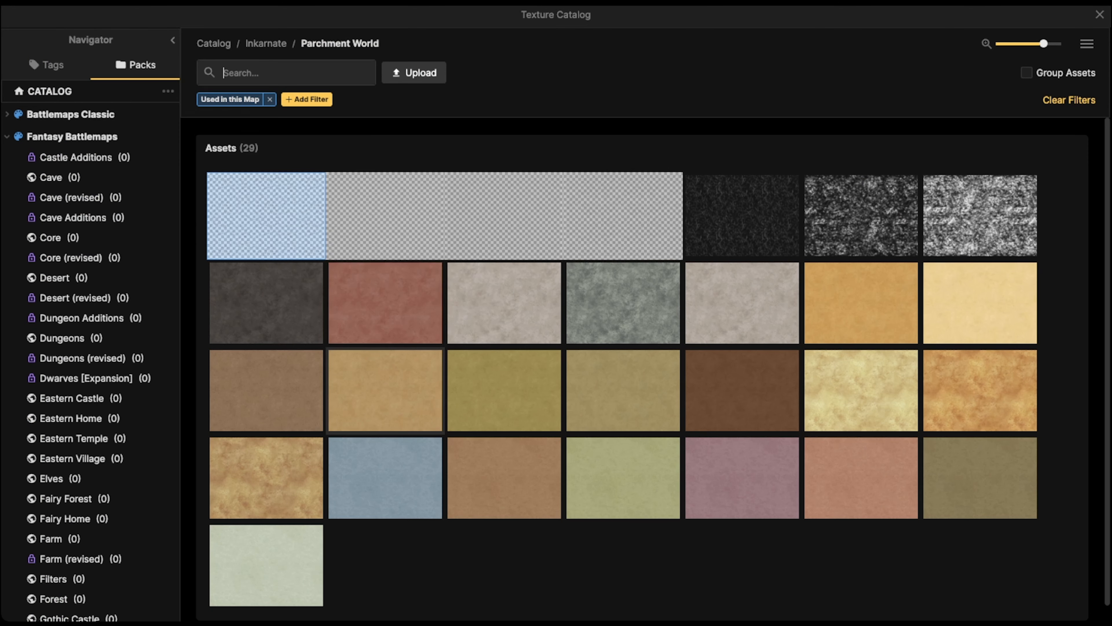
{"action": "left_click", "coordinate": [504, 386]}
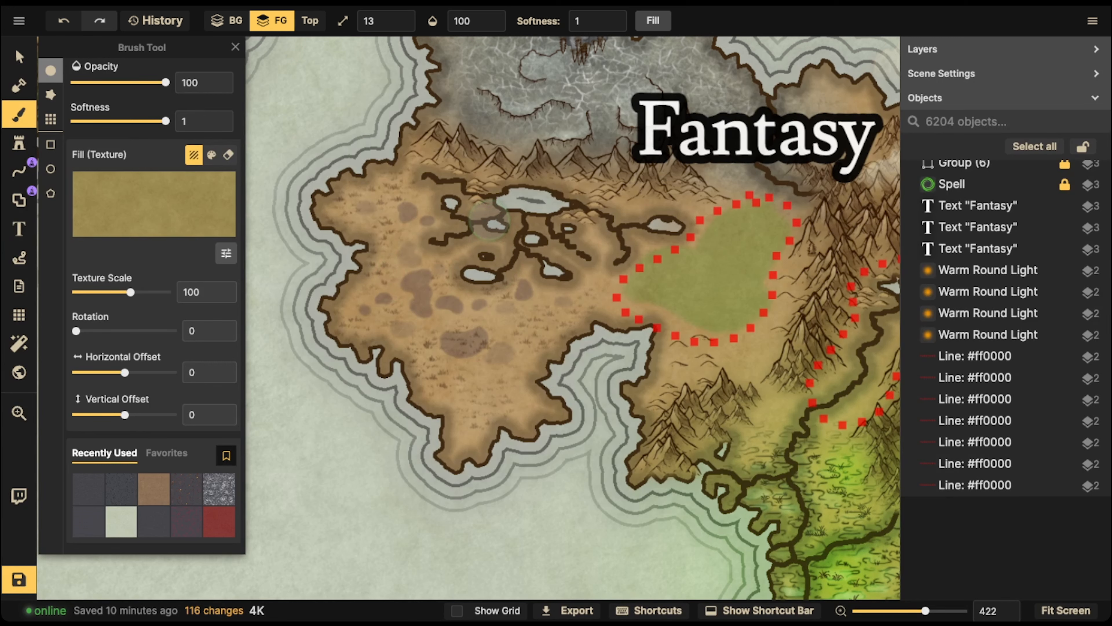
{"action": "left_click", "coordinate": [469, 21]}
{"action": "left_click", "coordinate": [460, 70]}
{"action": "left_click_drag", "start_coordinate": [460, 70], "coordinate": [456, 70]}
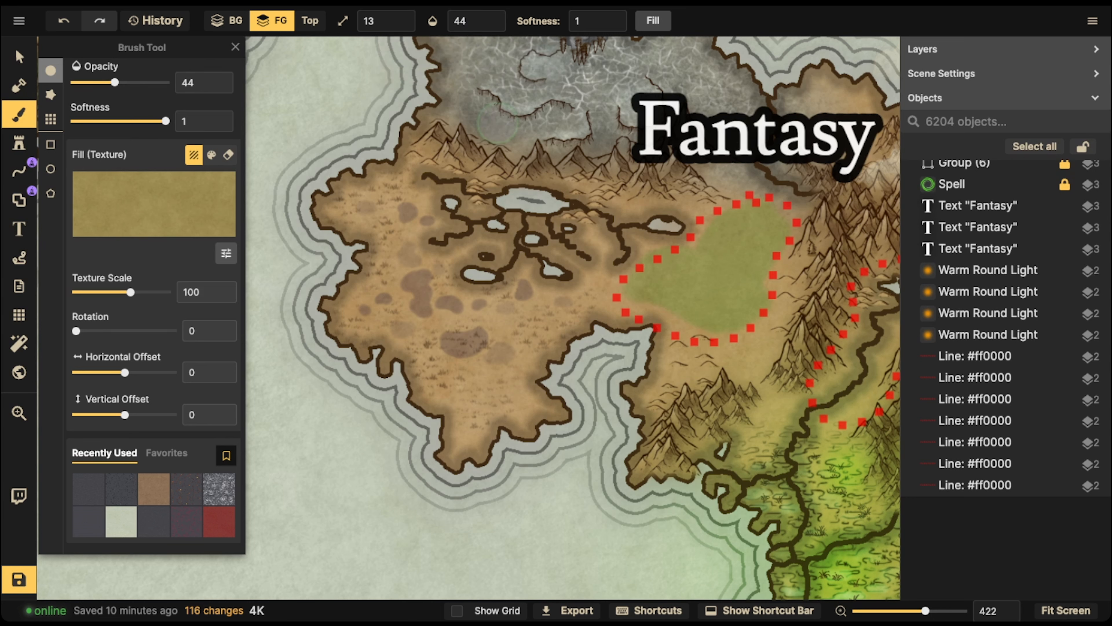
{"action": "left_click", "coordinate": [492, 16]}
Paint translucent olive green around the lakes, along the western side and across the southern part of the peninsula
{"action": "mouse_move", "coordinate": [455, 196]}
{"action": "left_mouse_down"}
{"action": "mouse_move", "coordinate": [426, 231]}
{"action": "mouse_move", "coordinate": [534, 248]}
{"action": "mouse_move", "coordinate": [491, 227]}
{"action": "mouse_move", "coordinate": [458, 192]}
{"action": "mouse_move", "coordinate": [618, 215]}
{"action": "left_mouse_up"}
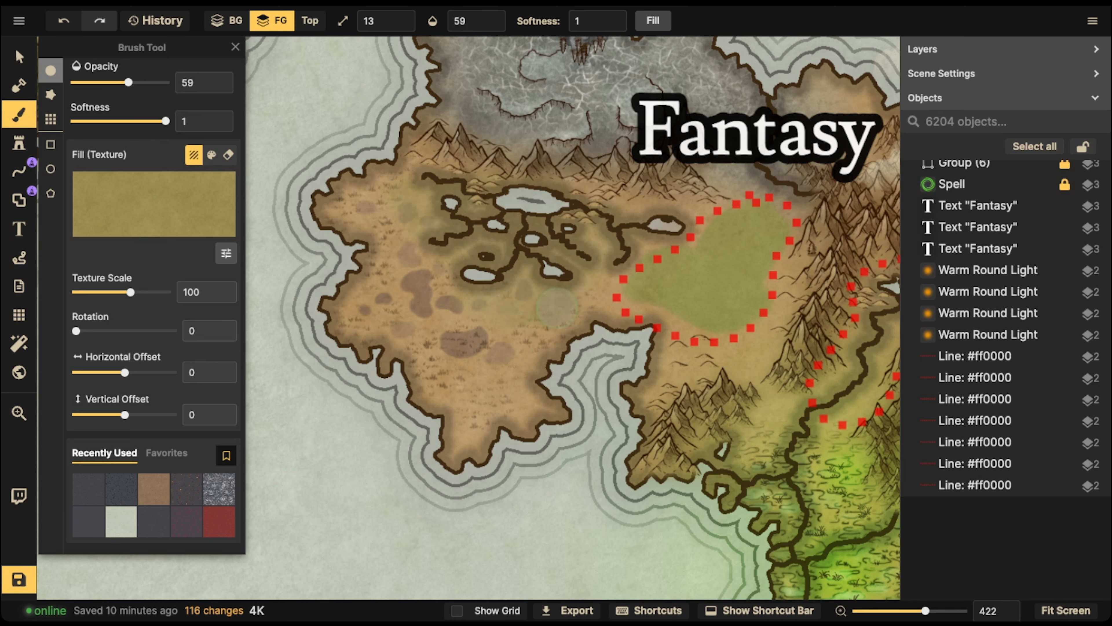
{"action": "mouse_move", "coordinate": [579, 289]}
{"action": "left_mouse_down"}
{"action": "mouse_move", "coordinate": [527, 338]}
{"action": "mouse_move", "coordinate": [608, 277]}
{"action": "mouse_move", "coordinate": [585, 255]}
{"action": "left_mouse_up"}
{"action": "mouse_move", "coordinate": [490, 232]}
{"action": "left_mouse_down"}
{"action": "mouse_move", "coordinate": [392, 228]}
{"action": "mouse_move", "coordinate": [350, 213]}
{"action": "left_mouse_up"}
{"action": "mouse_move", "coordinate": [380, 263]}
{"action": "left_mouse_down"}
{"action": "mouse_move", "coordinate": [372, 309]}
{"action": "mouse_move", "coordinate": [438, 356]}
{"action": "mouse_move", "coordinate": [534, 377]}
{"action": "left_mouse_up"}
Switch back to the 90.26-scale ground-detail texture and stamp it over the central patches, the southeast and the northwestern tip
{"action": "left_click", "coordinate": [121, 489]}
{"action": "left_click_drag", "start_coordinate": [416, 287], "coordinate": [422, 300]}
{"action": "left_click", "coordinate": [450, 303]}
{"action": "left_click", "coordinate": [465, 341]}
{"action": "left_click", "coordinate": [566, 312]}
{"action": "left_click", "coordinate": [538, 383]}
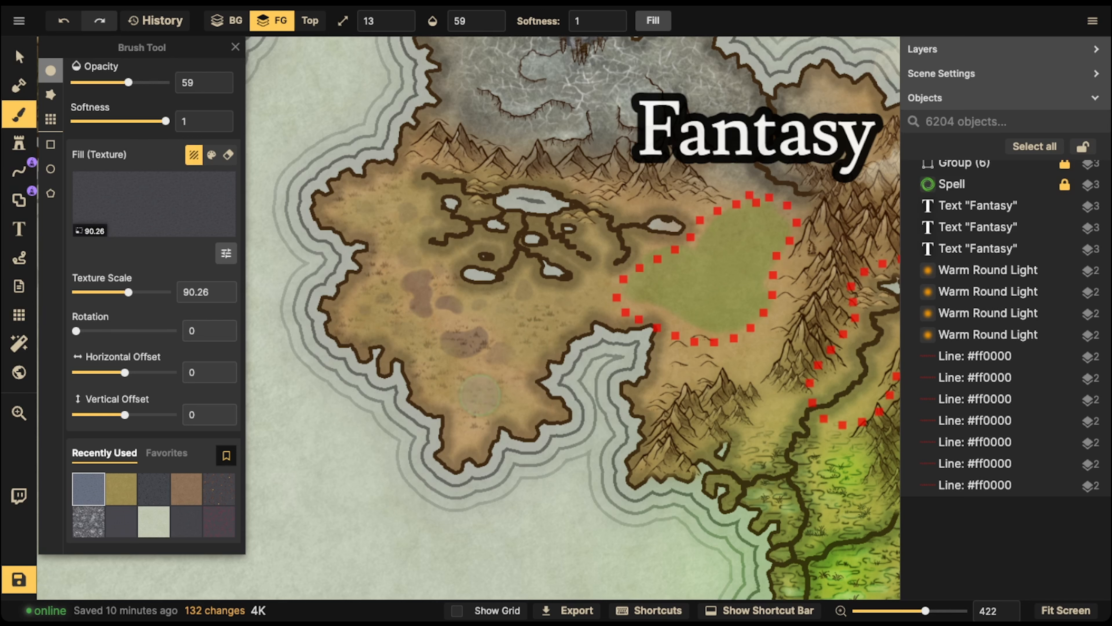
{"action": "left_click", "coordinate": [333, 193]}
{"action": "left_click", "coordinate": [321, 190]}
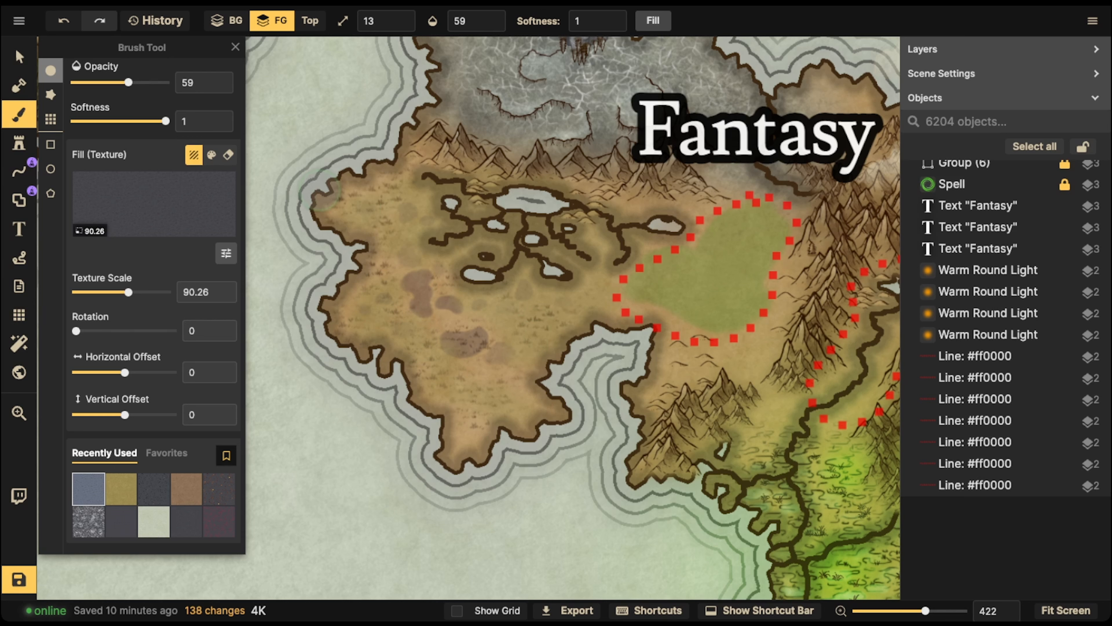